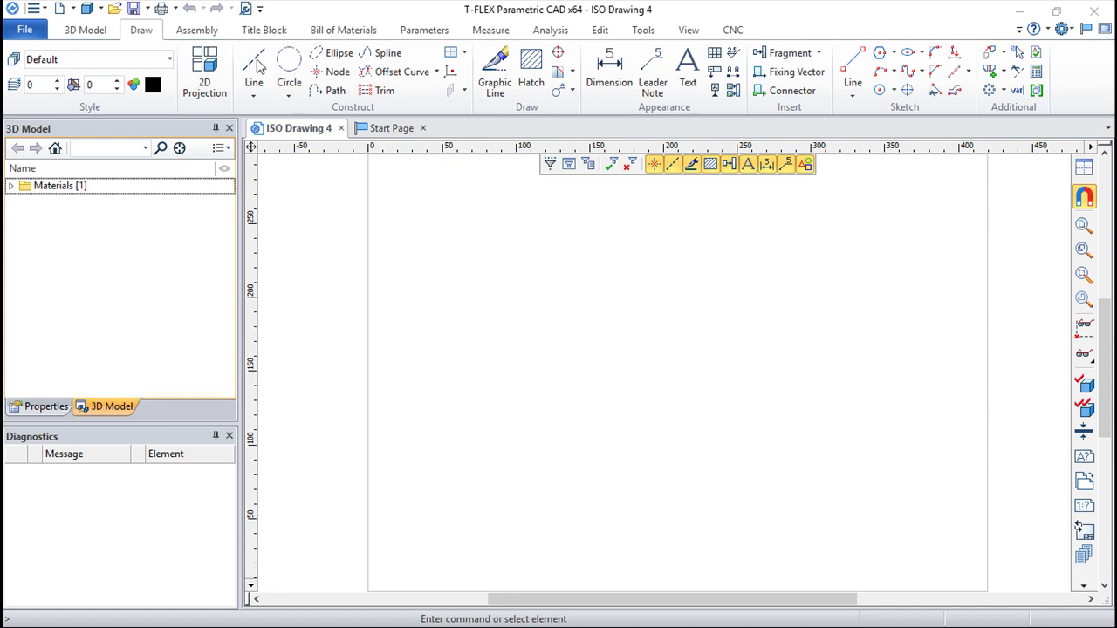
# Step: Place a crossing horizontal and vertical pair of construction lines
pyautogui.click(256, 63)
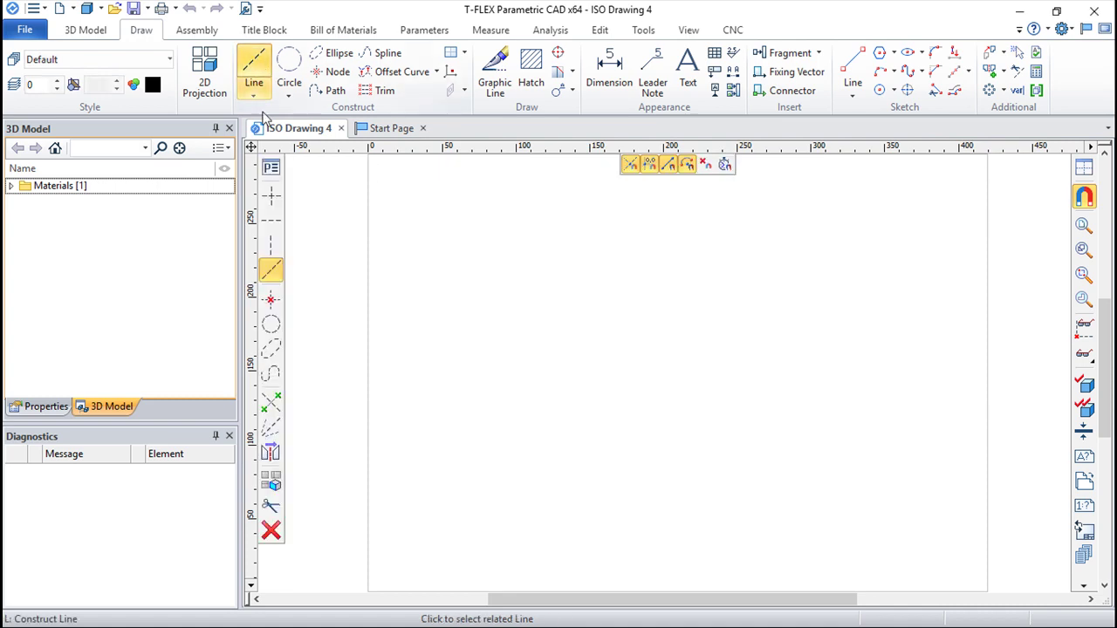
pyautogui.click(270, 198)
pyautogui.click(676, 354)
# Step: Add construction circles of radius 10 and 2 centred on the lines' intersection
pyautogui.click(291, 65)
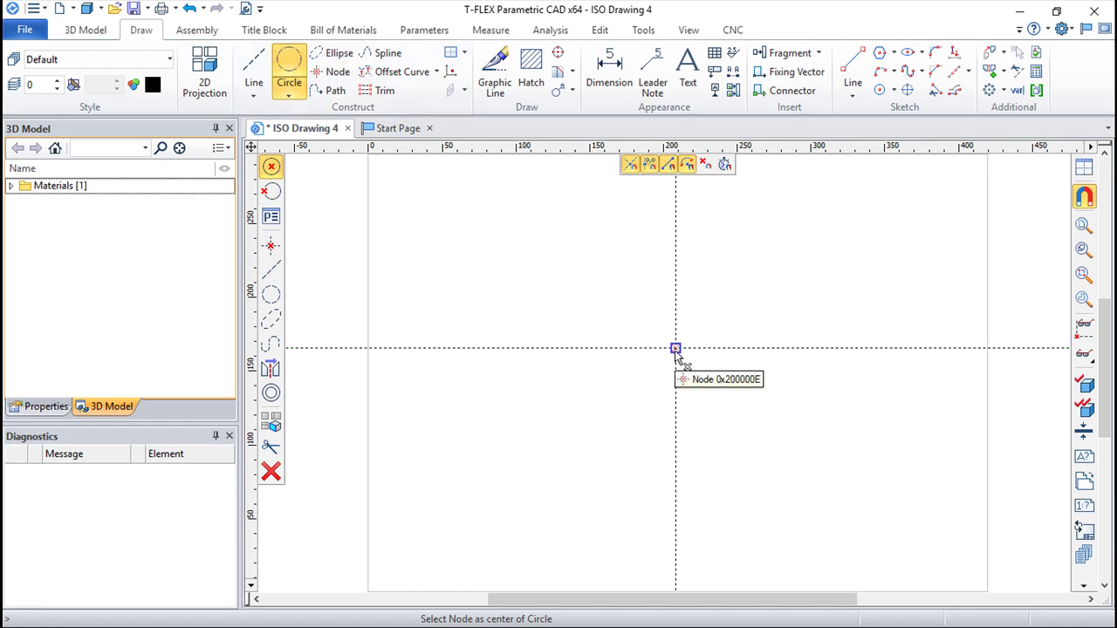
pyautogui.click(675, 348)
pyautogui.write('10')
pyautogui.press('Return')
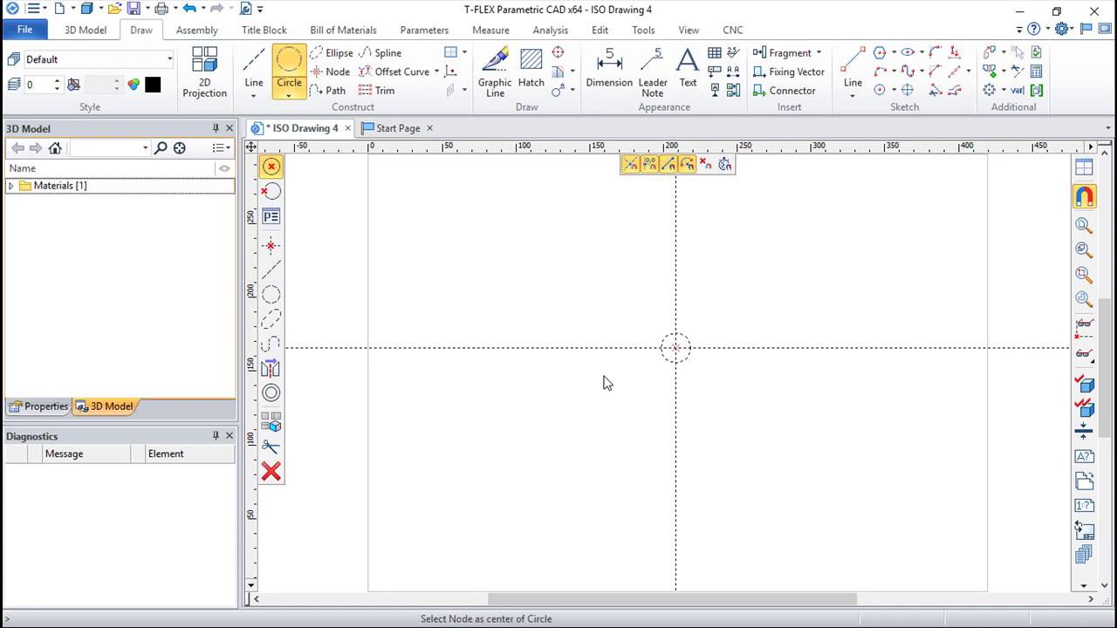
pyautogui.click(676, 348)
pyautogui.write('2')
pyautogui.press('Return')
pyautogui.scroll(2, 689, 387)
pyautogui.scroll(2, 676, 397)
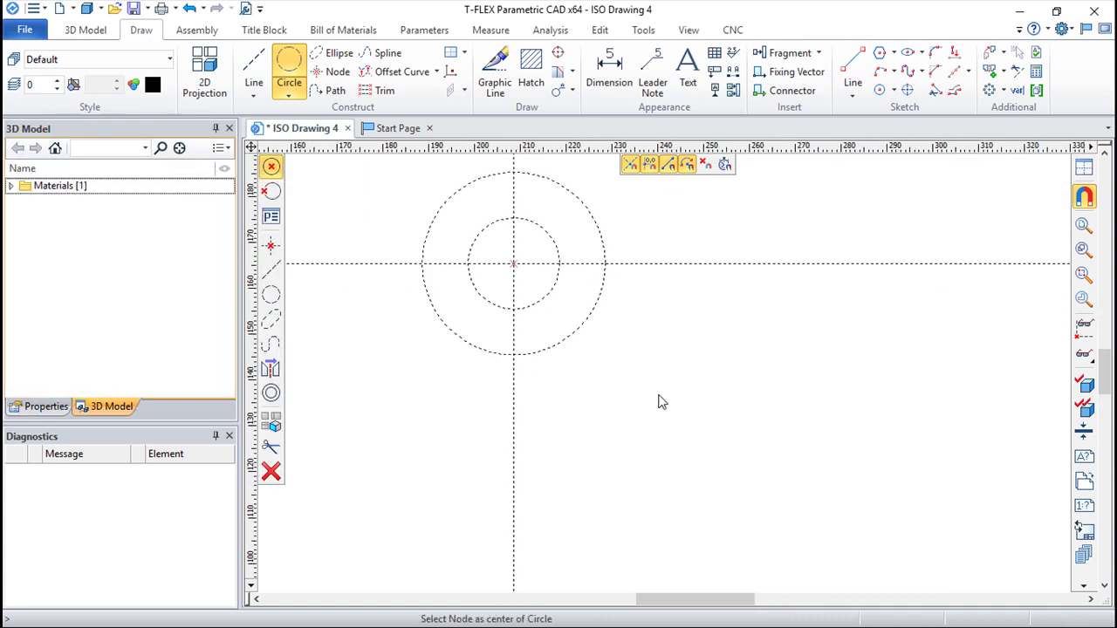
pyautogui.moveTo(624, 413)
pyautogui.mouseDown(button='middle')
pyautogui.moveTo(758, 399)
pyautogui.moveTo(755, 449)
pyautogui.moveTo(772, 397)
pyautogui.mouseUp(button='middle')
pyautogui.scroll(-1, 756, 449)
pyautogui.scroll(-2, 756, 448)
# Step: Add horizontal construction lines 30 and 60 below the horizontal axis
pyautogui.press('l')
pyautogui.click(797, 270)
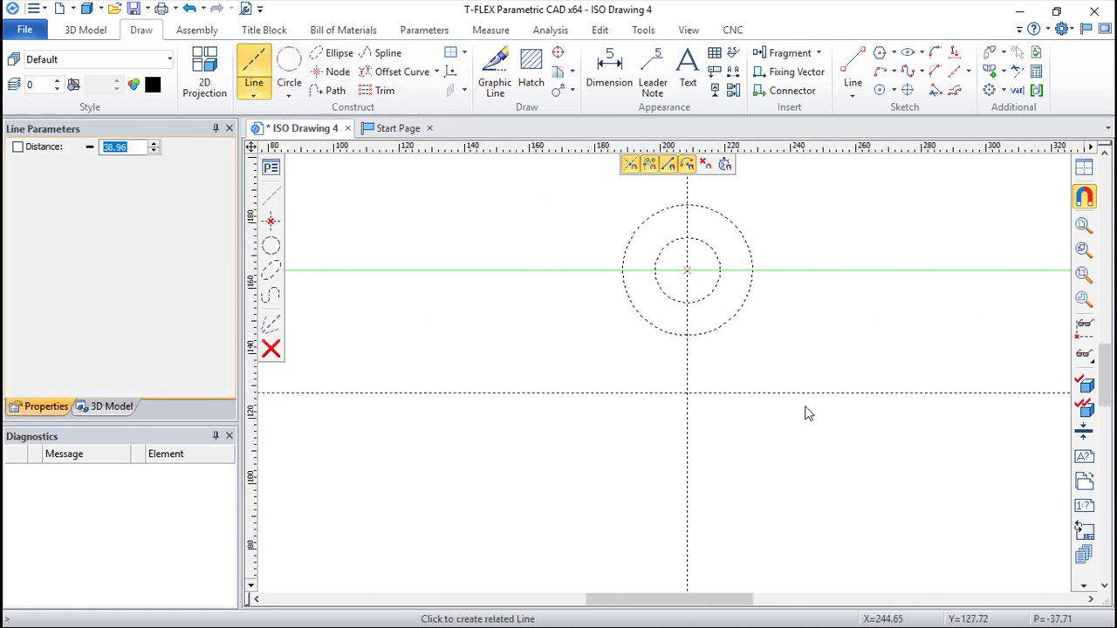
pyautogui.write('30')
pyautogui.press('Return')
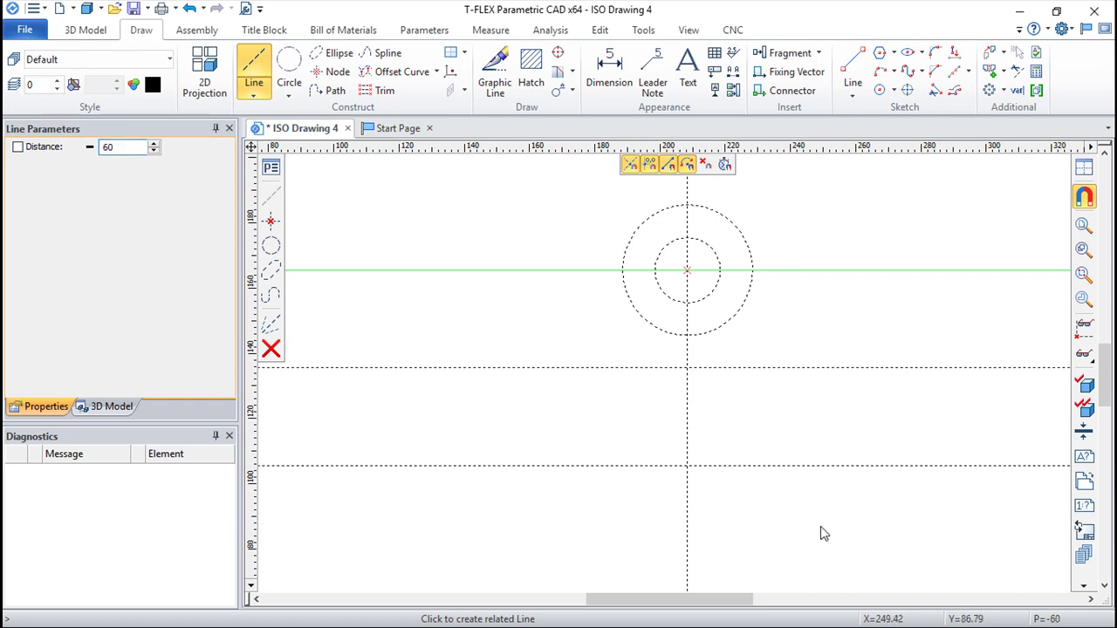
pyautogui.click(788, 526)
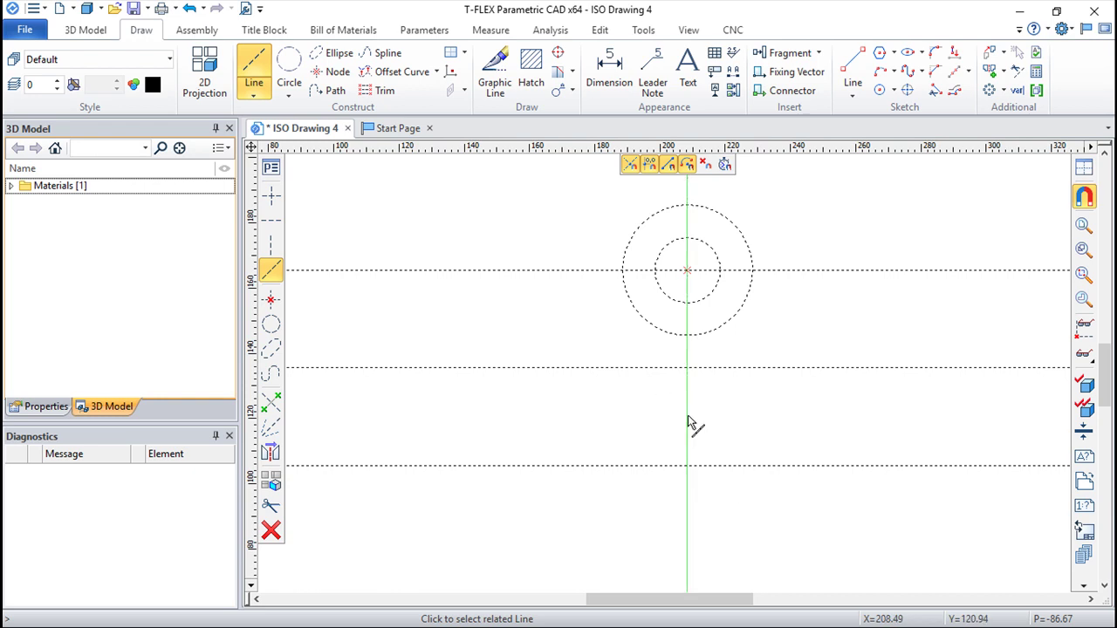
# Step: Add vertical construction lines 20 either side of the vertical axis
pyautogui.click(688, 422)
pyautogui.write('20')
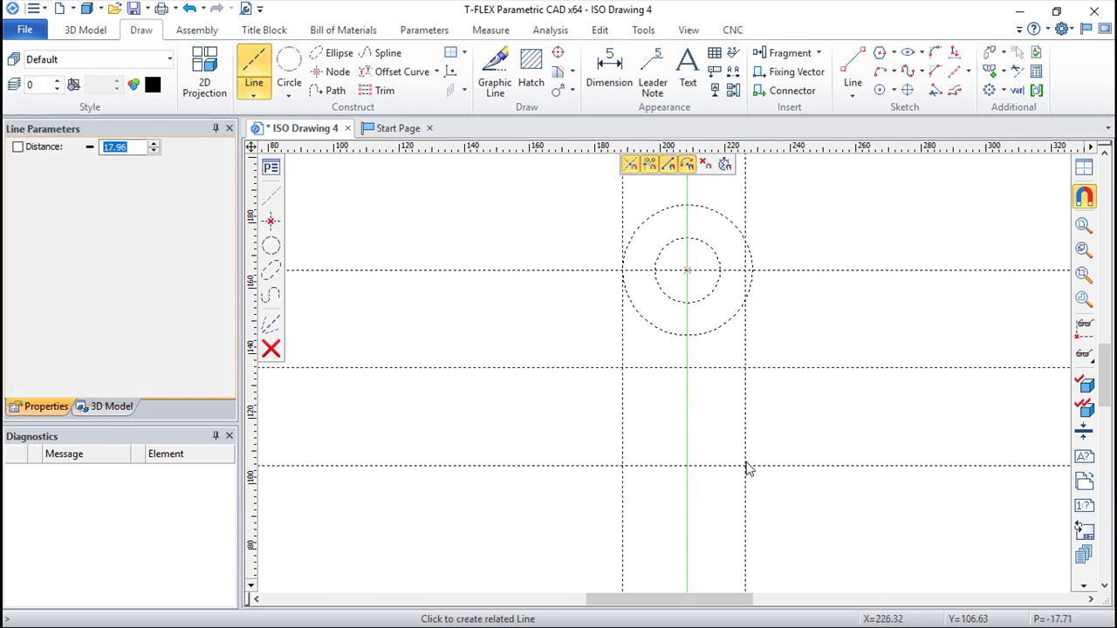
pyautogui.press('Return')
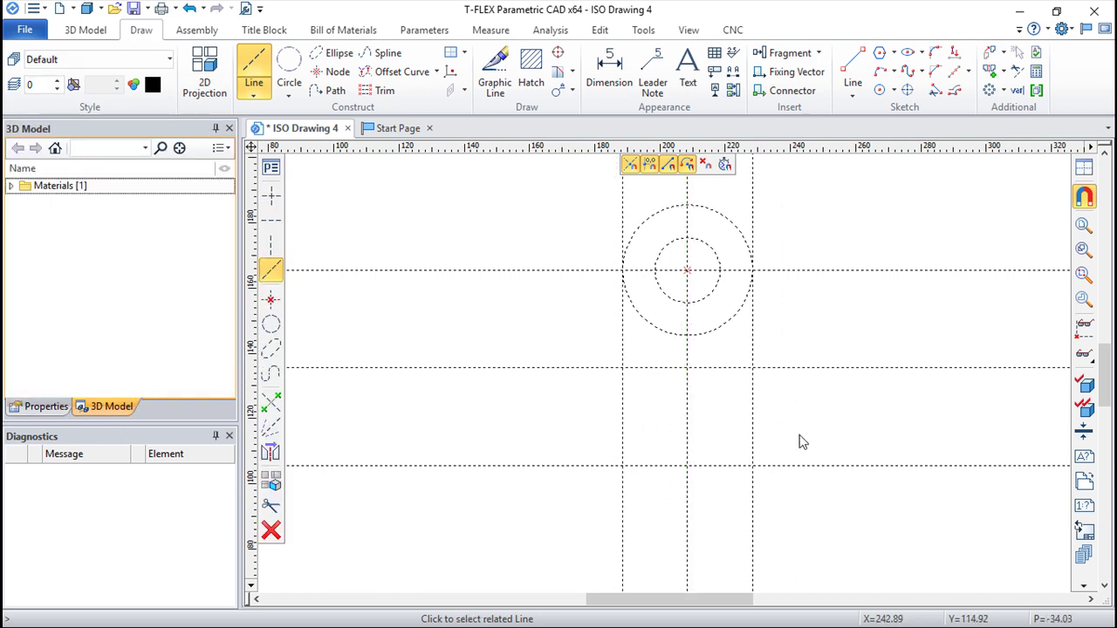
pyautogui.scroll(2, 746, 447)
pyautogui.scroll(1, 670, 443)
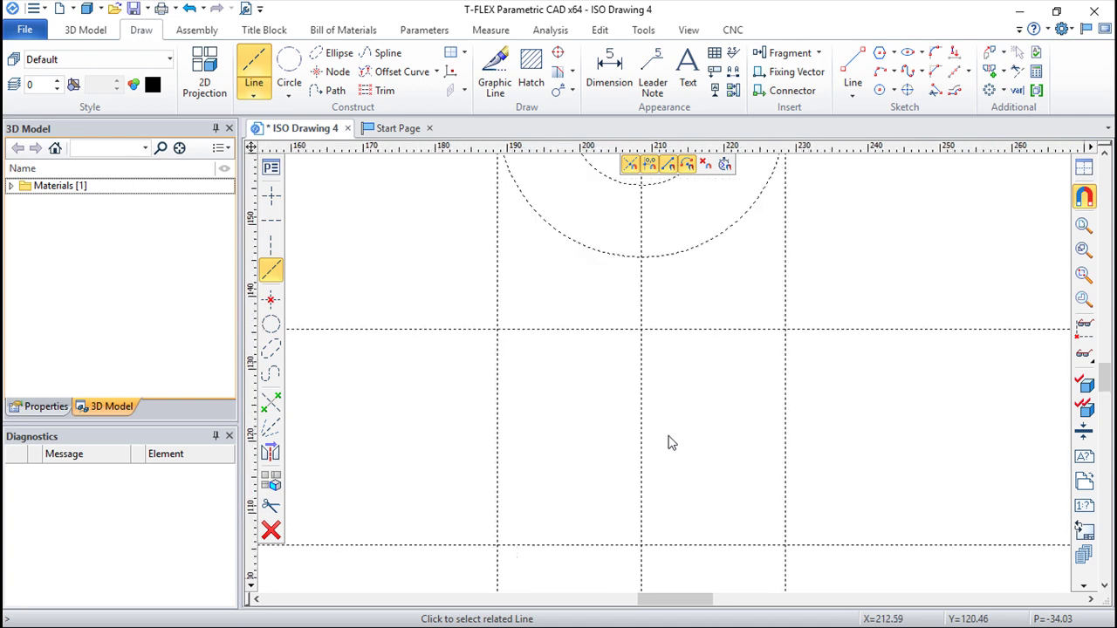
# Step: Place small circles tangent to the upper base line and each outer vertical, left and right
pyautogui.click(289, 69)
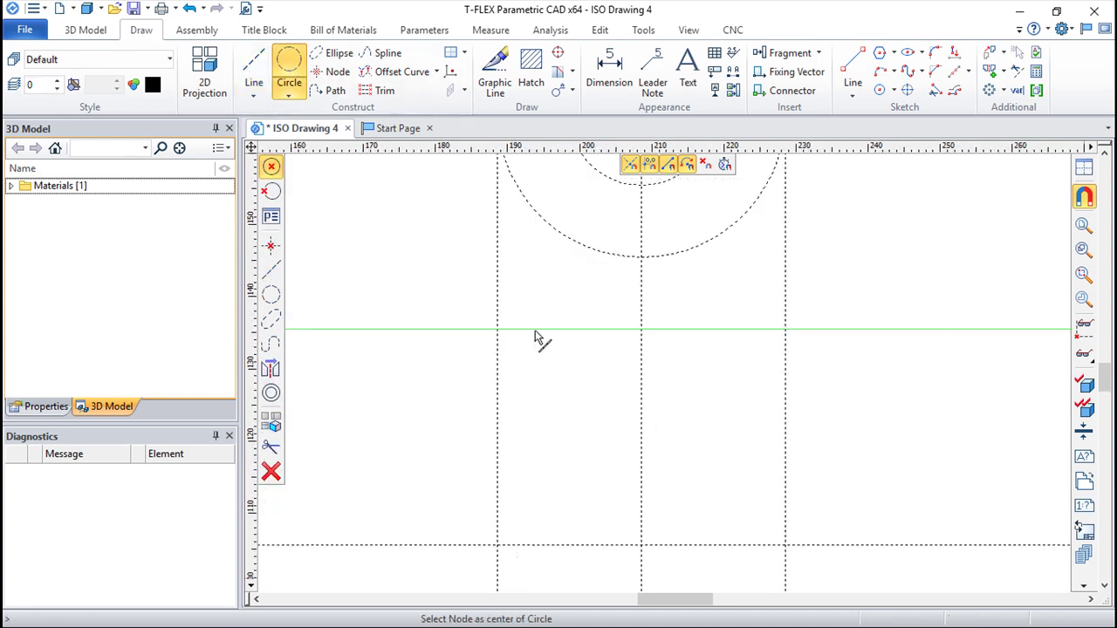
pyautogui.click(536, 339)
pyautogui.click(498, 384)
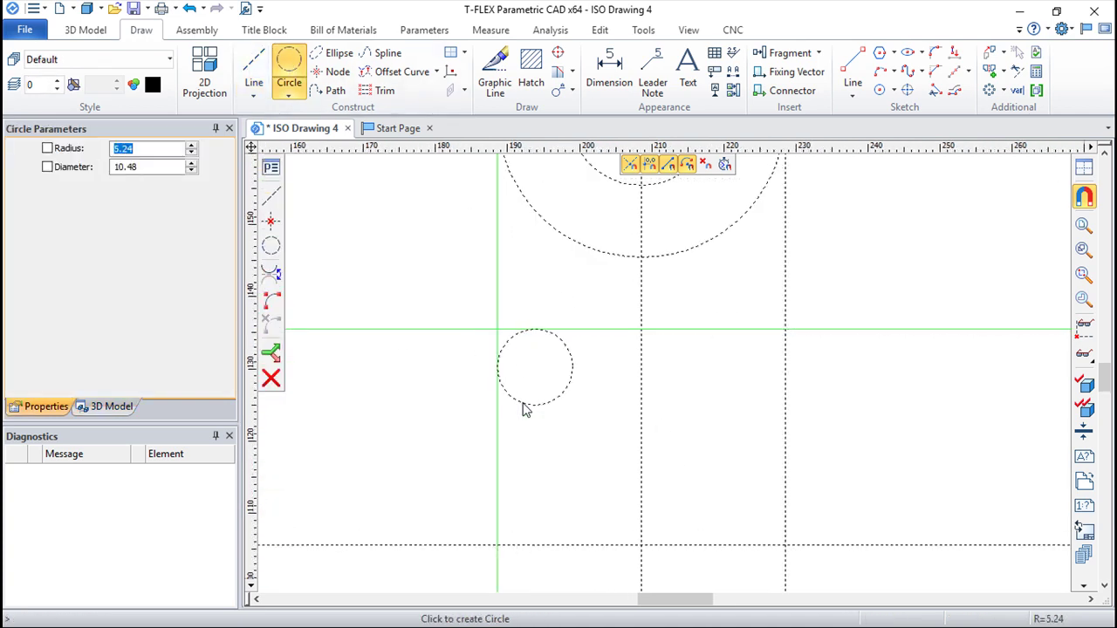
pyautogui.click(524, 410)
pyautogui.click(755, 330)
pyautogui.click(785, 371)
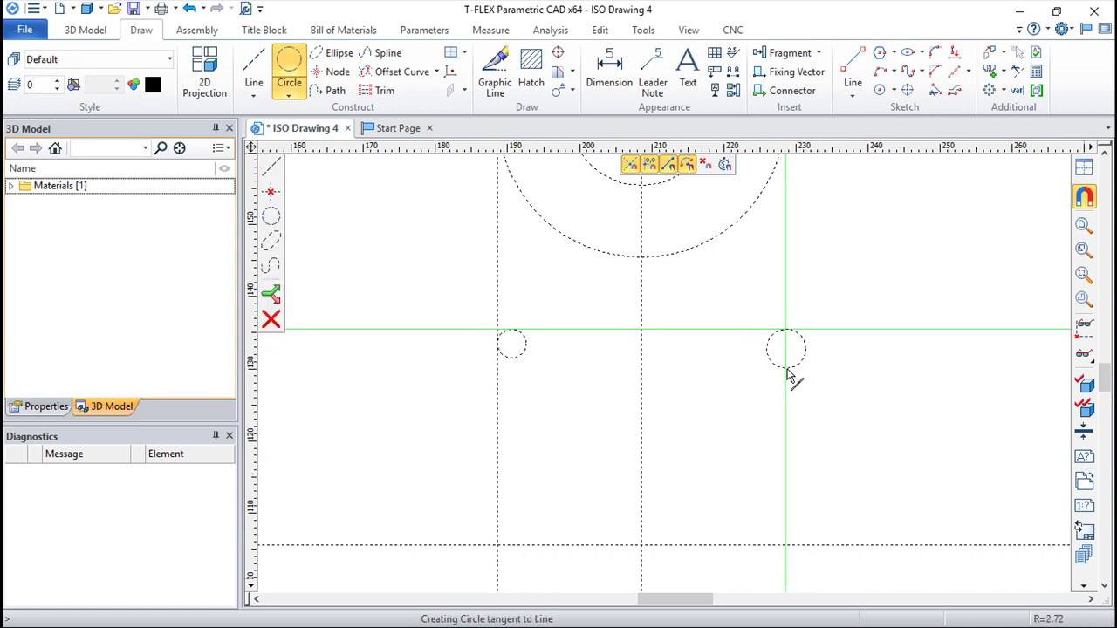
pyautogui.click(707, 401)
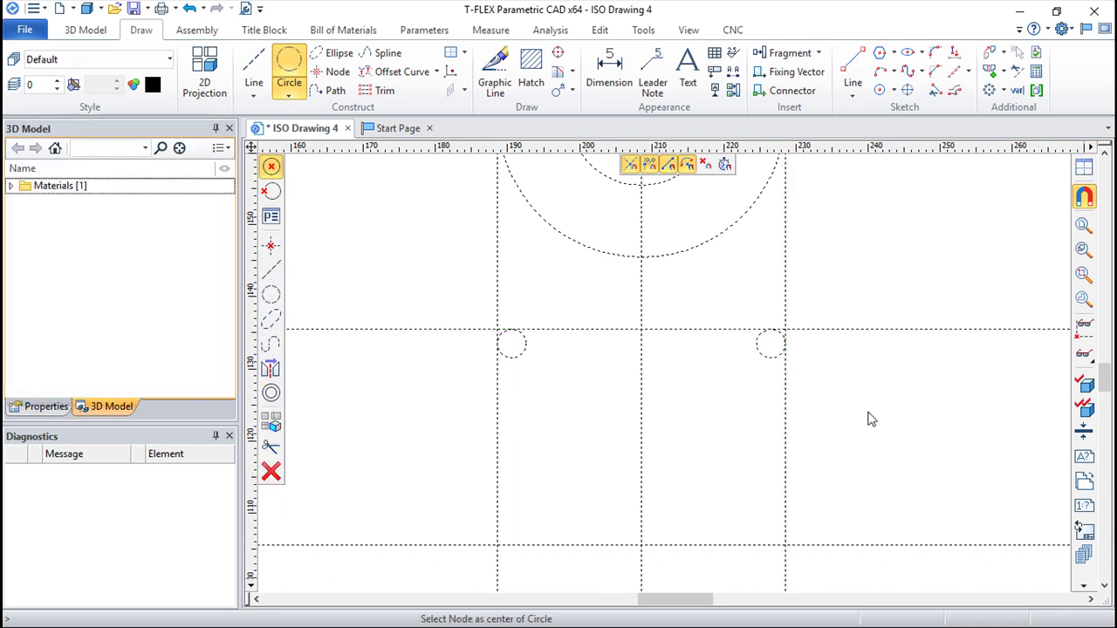
pyautogui.moveTo(861, 252); pyautogui.dragTo(798, 341, button='middle')
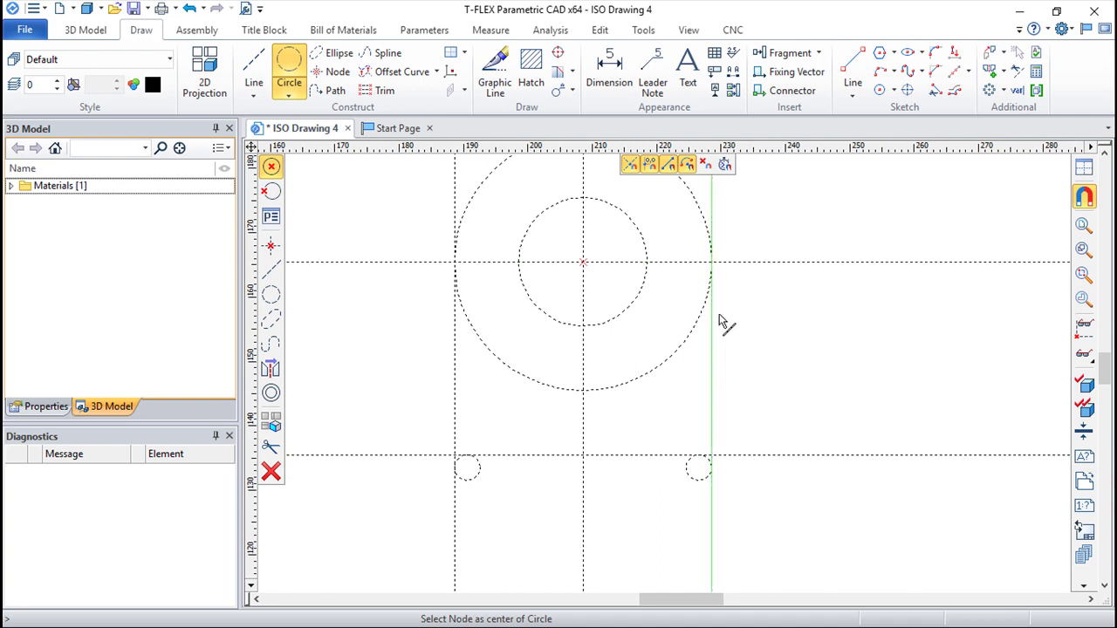
# Step: Add circles of radius 17 and 12 around the ring centre
pyautogui.moveTo(721, 322); pyautogui.dragTo(729, 372, button='middle')
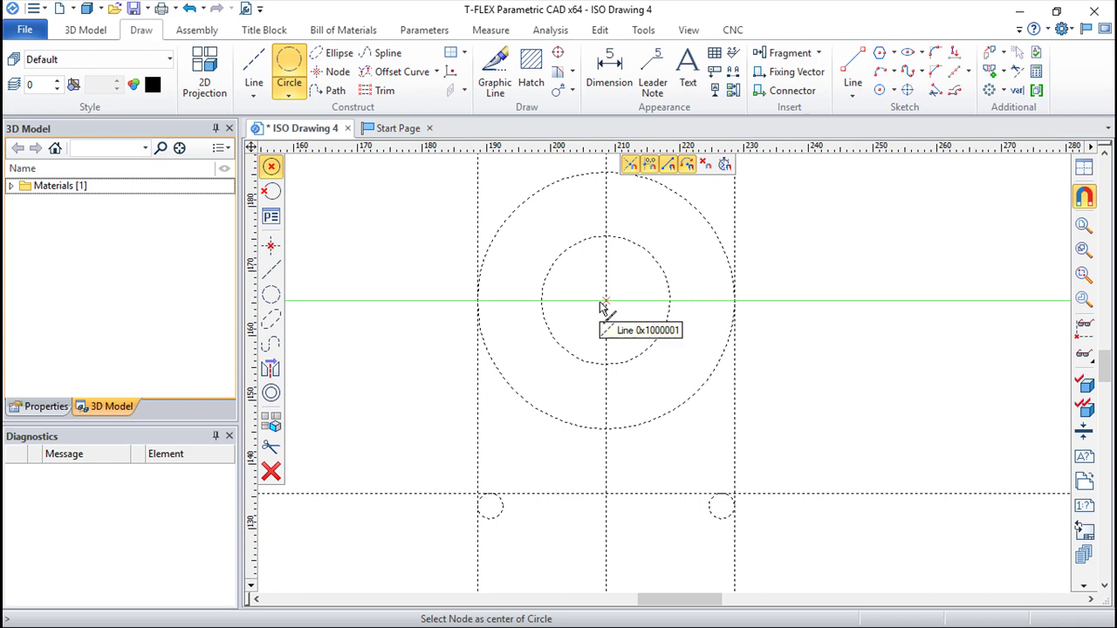
pyautogui.click(606, 302)
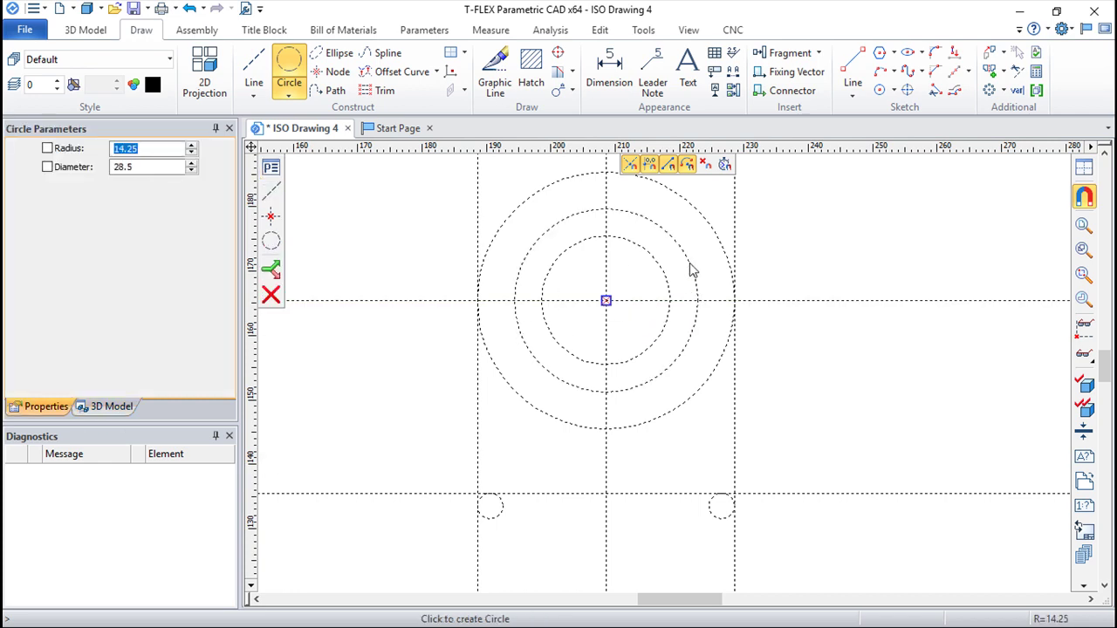
pyautogui.write('17')
pyautogui.press('Return')
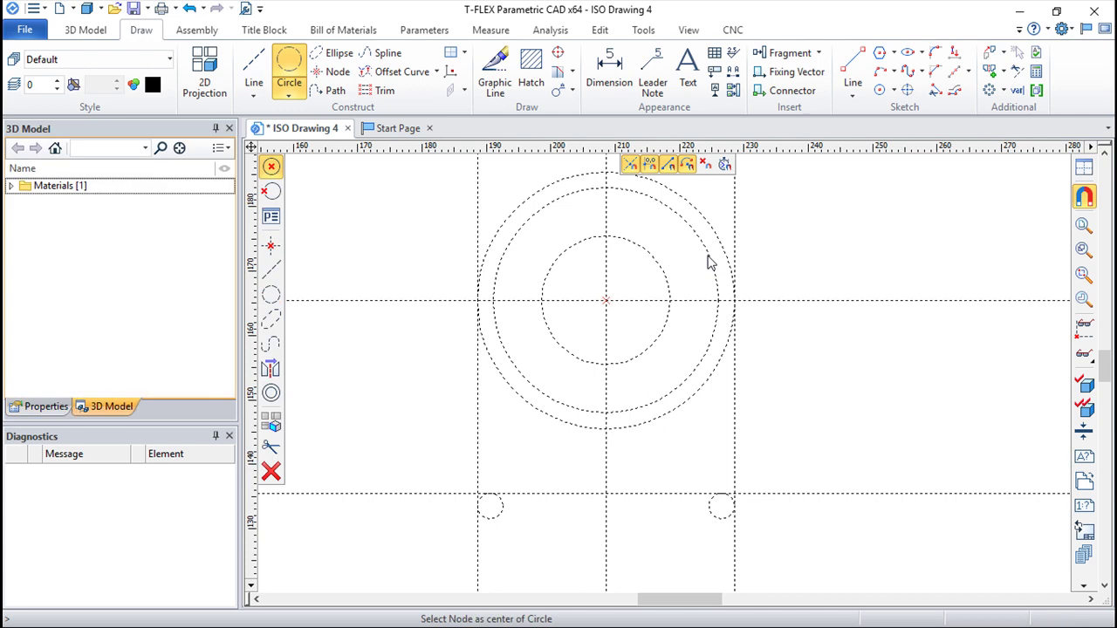
pyautogui.click(606, 302)
pyautogui.write('12')
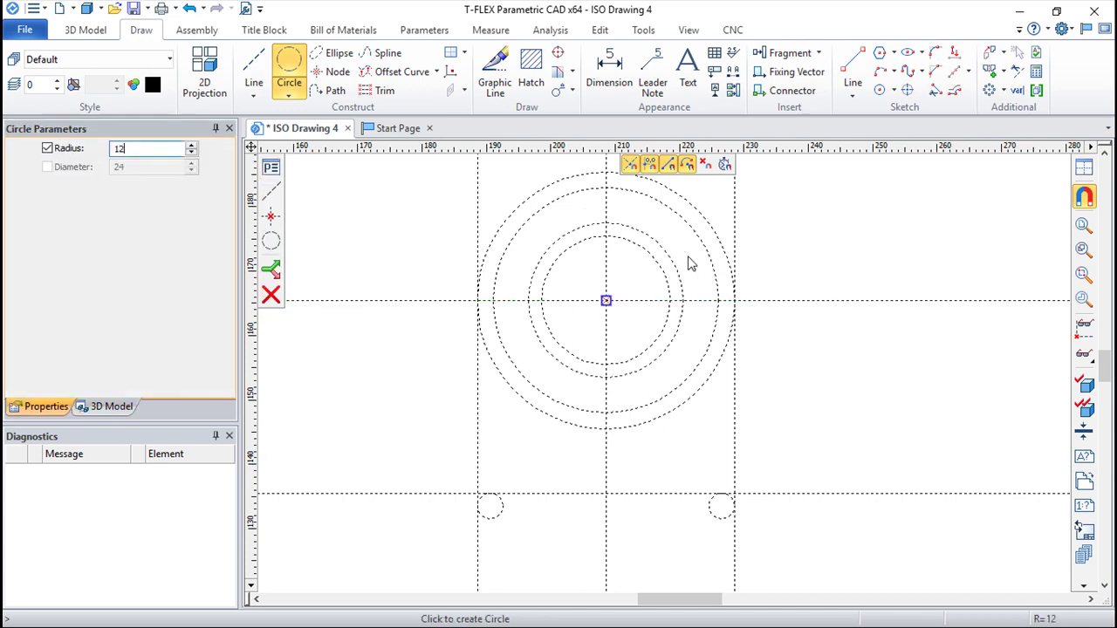
pyautogui.press('Return')
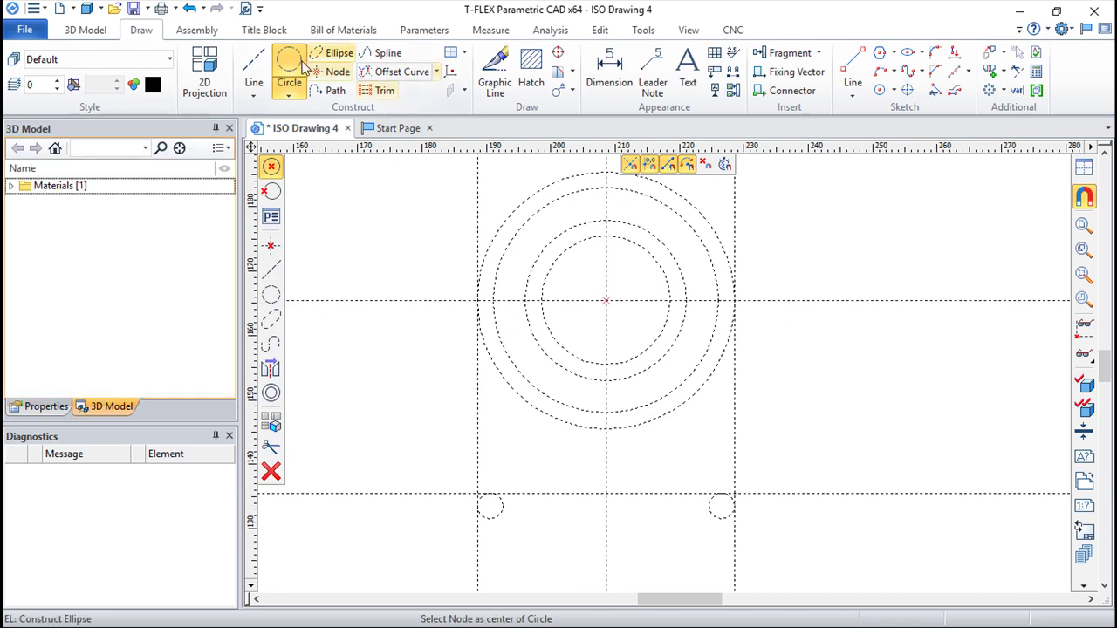
# Step: Add vertical construction lines through the circles' left and right edges on the horizontal axis
pyautogui.click(253, 68)
pyautogui.click(718, 301)
pyautogui.click(687, 301)
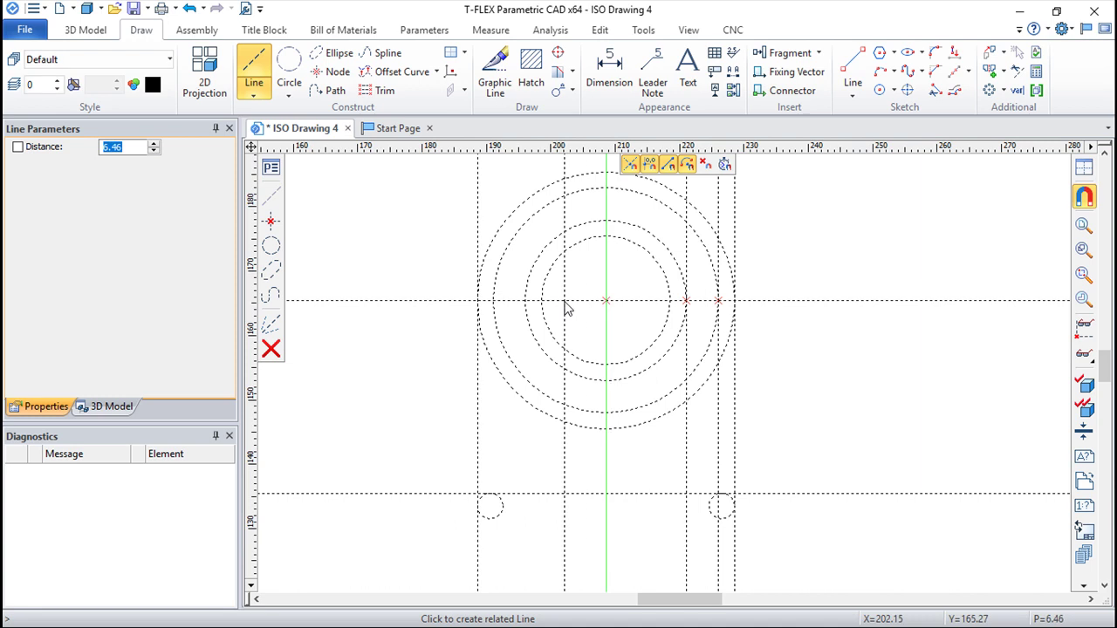
pyautogui.click(525, 301)
pyautogui.click(543, 301)
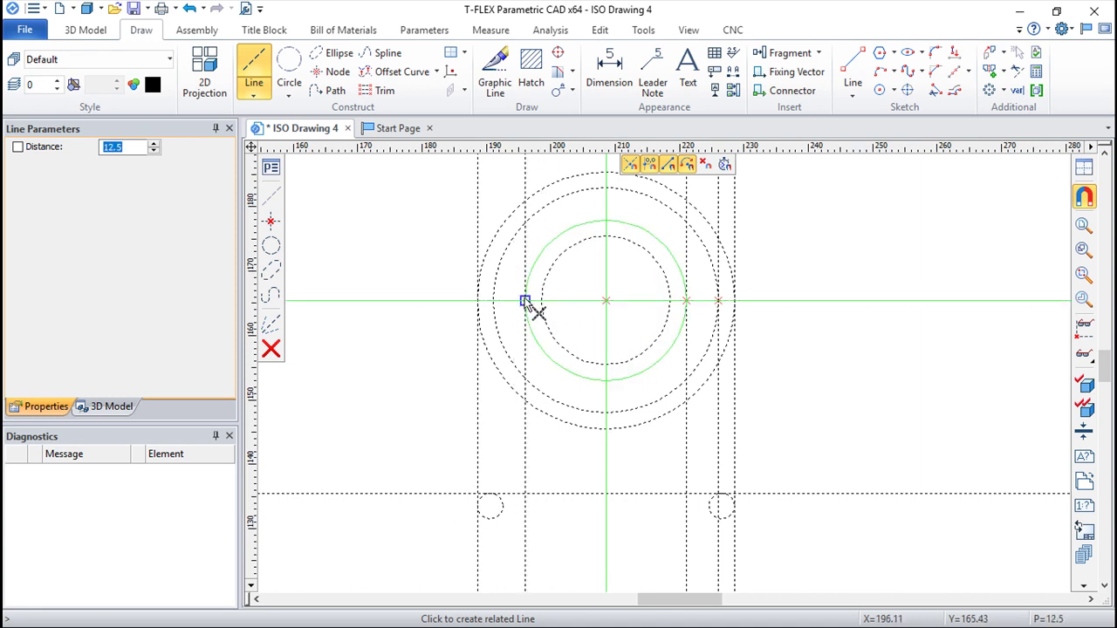
pyautogui.click(493, 301)
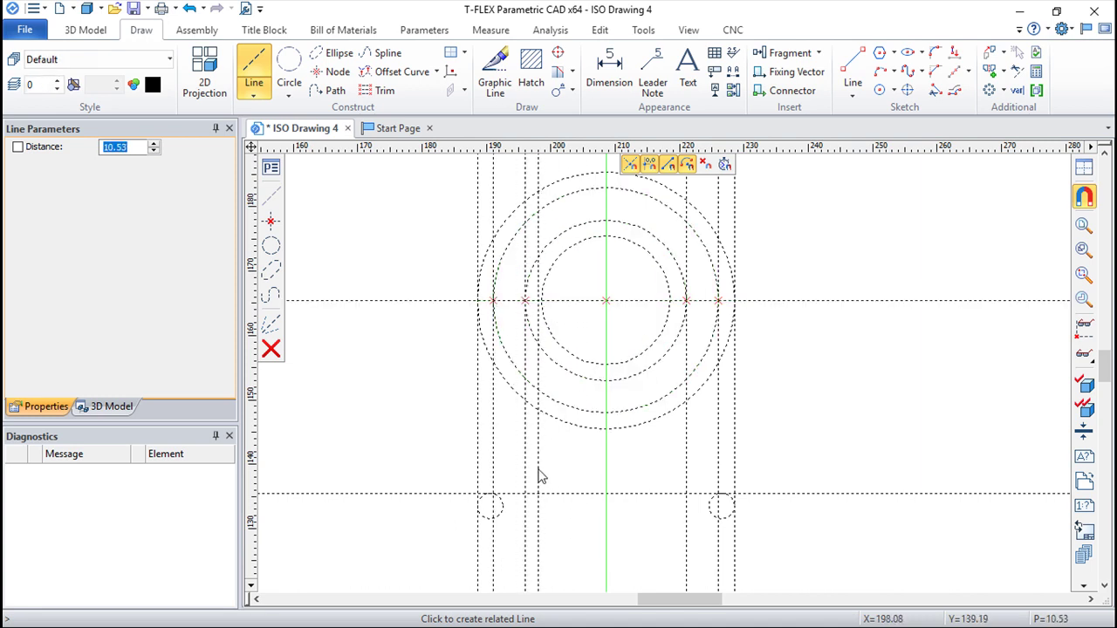
pyautogui.press('Escape')
pyautogui.click(495, 69)
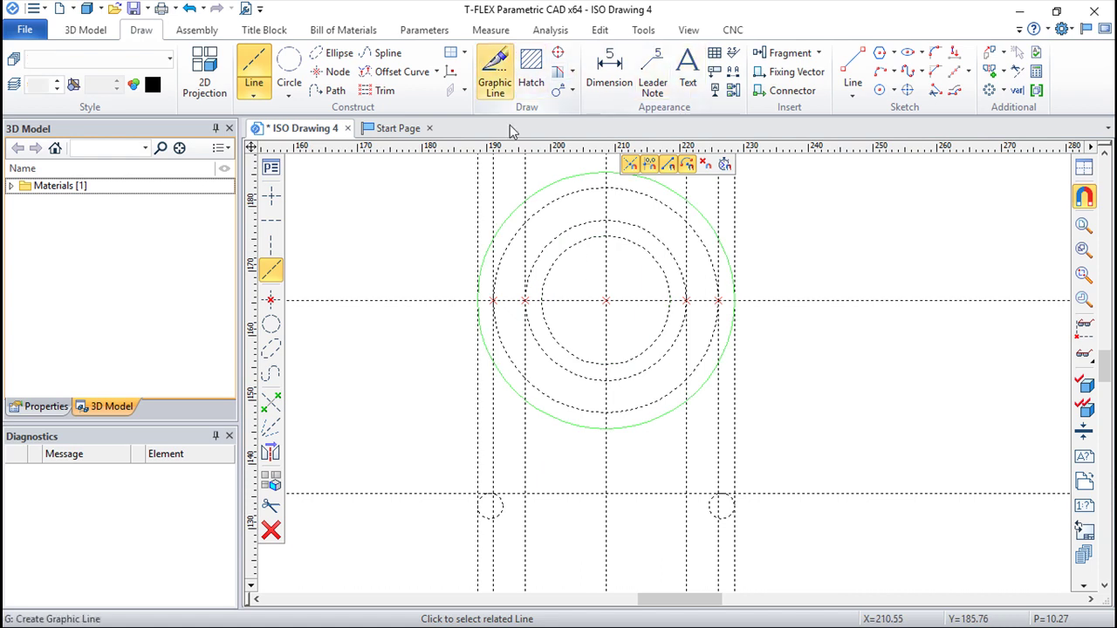
# Step: Trace the outer arch: left leg, top arc, right leg down to the base line
pyautogui.click(493, 494)
pyautogui.click(493, 301)
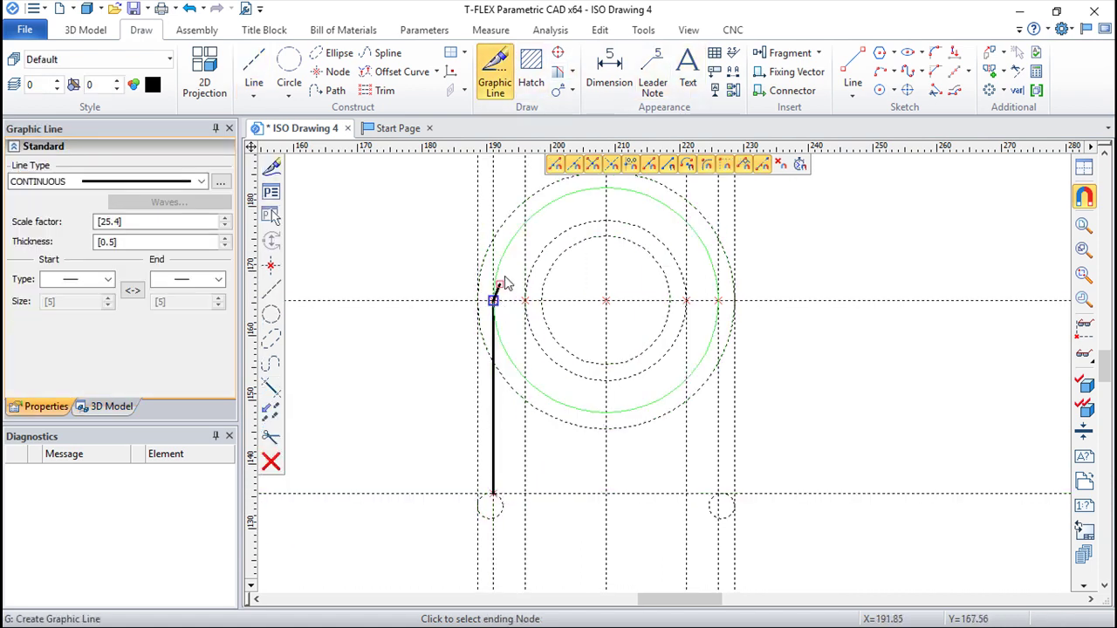
pyautogui.click(716, 301)
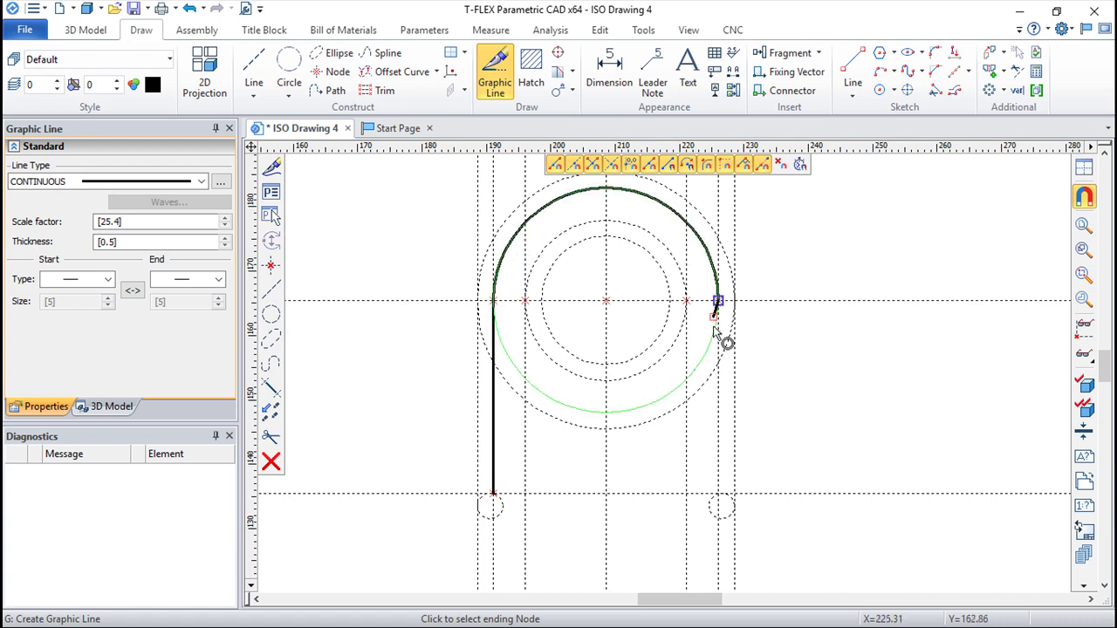
pyautogui.click(719, 496)
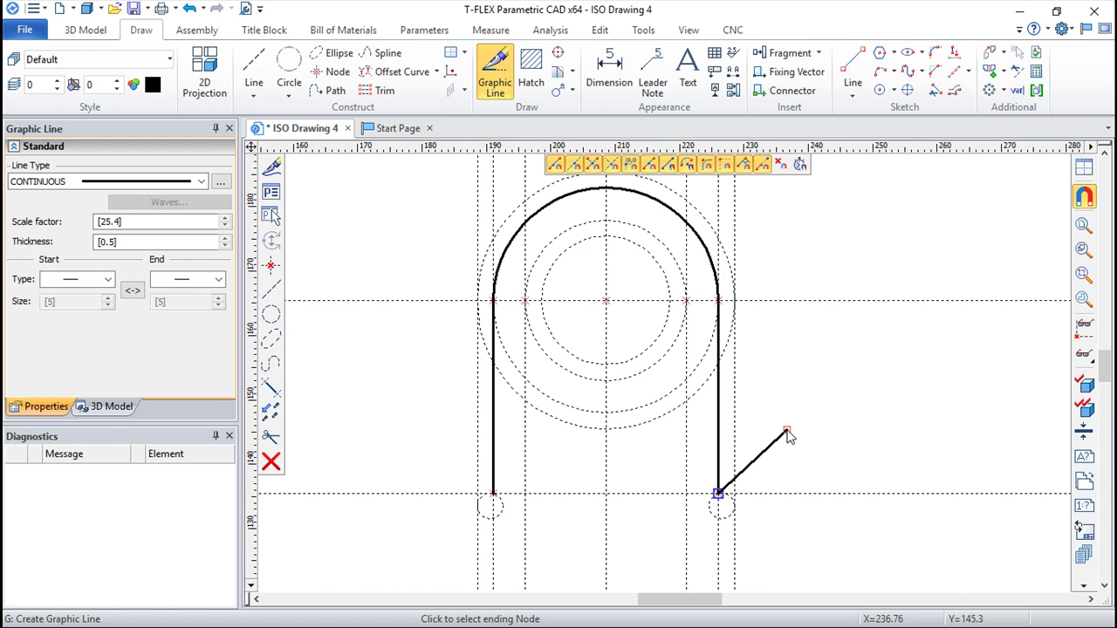
pyautogui.rightClick(788, 436)
# Step: Trace the inner arch: right leg, top arc, left leg down to the base line
pyautogui.click(686, 495)
pyautogui.click(686, 301)
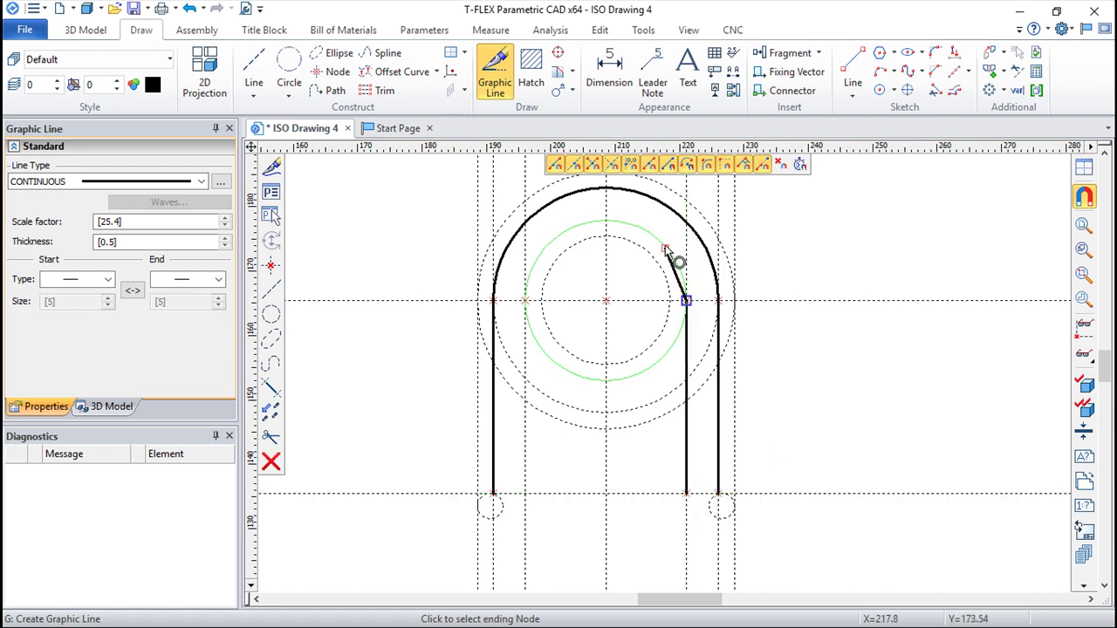
pyautogui.click(525, 301)
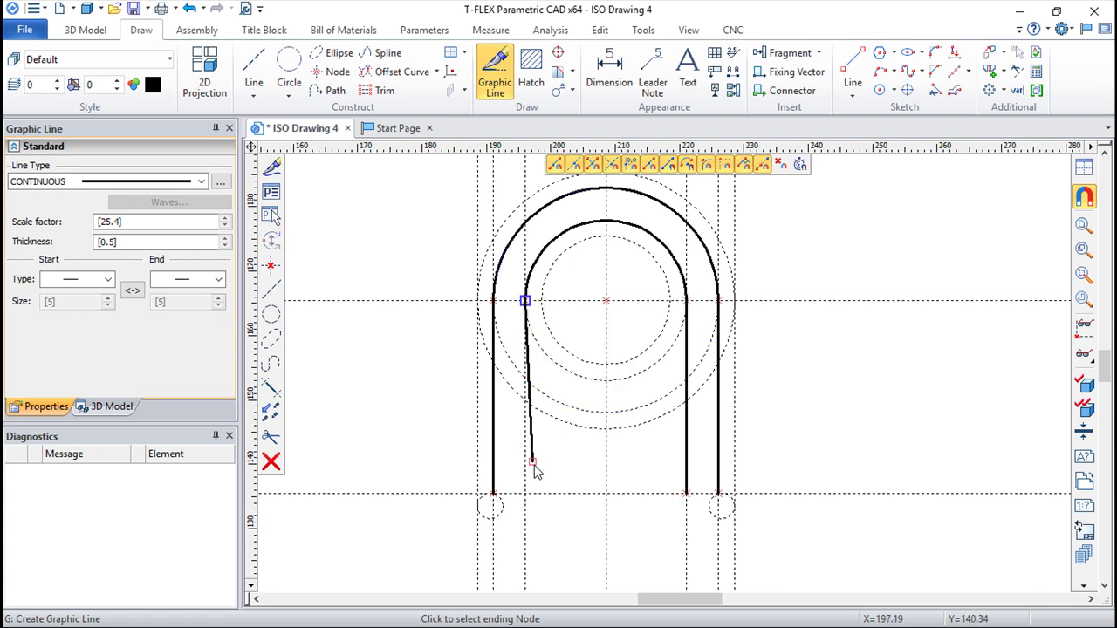
pyautogui.click(526, 494)
pyautogui.rightClick(564, 472)
# Step: Draw the base's bottom edge and its rounded top-right corner
pyautogui.scroll(2, 527, 496)
pyautogui.scroll(-2, 526, 495)
pyautogui.moveTo(636, 553); pyautogui.dragTo(668, 330, button='middle')
pyautogui.scroll(-3, 665, 330)
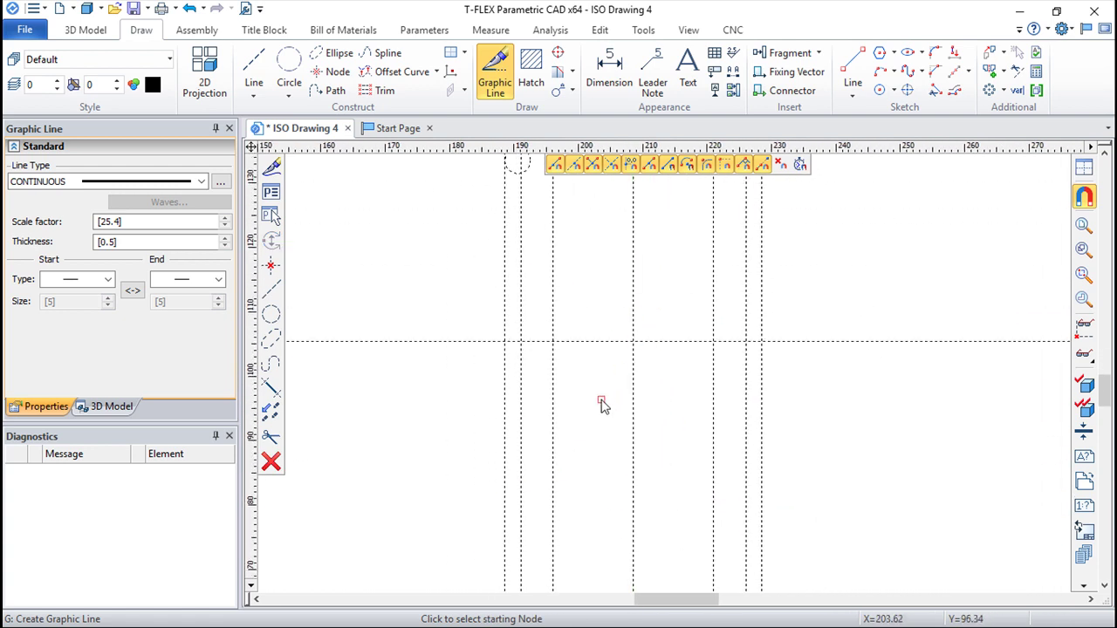
pyautogui.moveTo(600, 399); pyautogui.dragTo(509, 503, button='middle')
pyautogui.click(454, 461)
pyautogui.click(713, 459)
pyautogui.scroll(-2, 729, 340)
pyautogui.scroll(3, 735, 305)
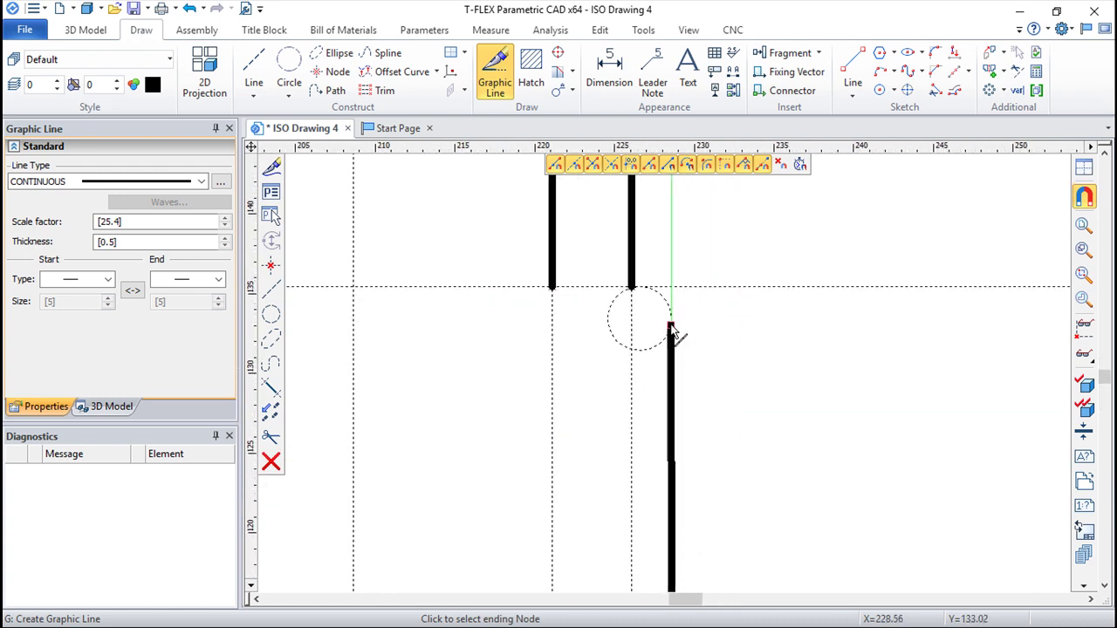
pyautogui.click(638, 286)
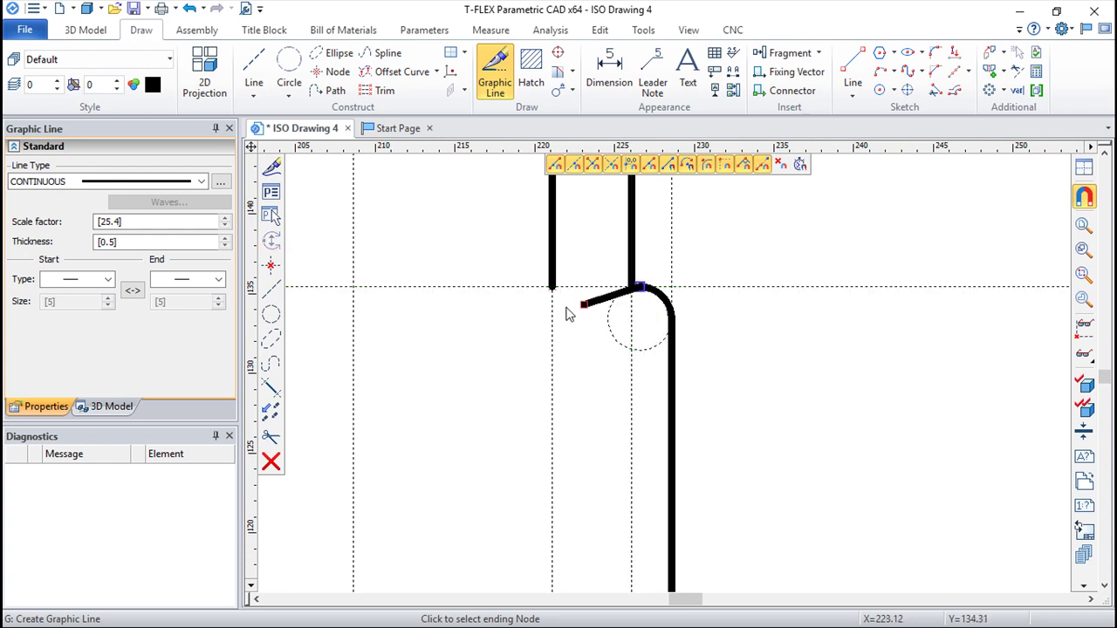
# Step: Finish the base with the top edge, rounded top-left corner and left side, ending line drawing
pyautogui.scroll(-1, 569, 320)
pyautogui.moveTo(464, 373); pyautogui.dragTo(978, 375, button='middle')
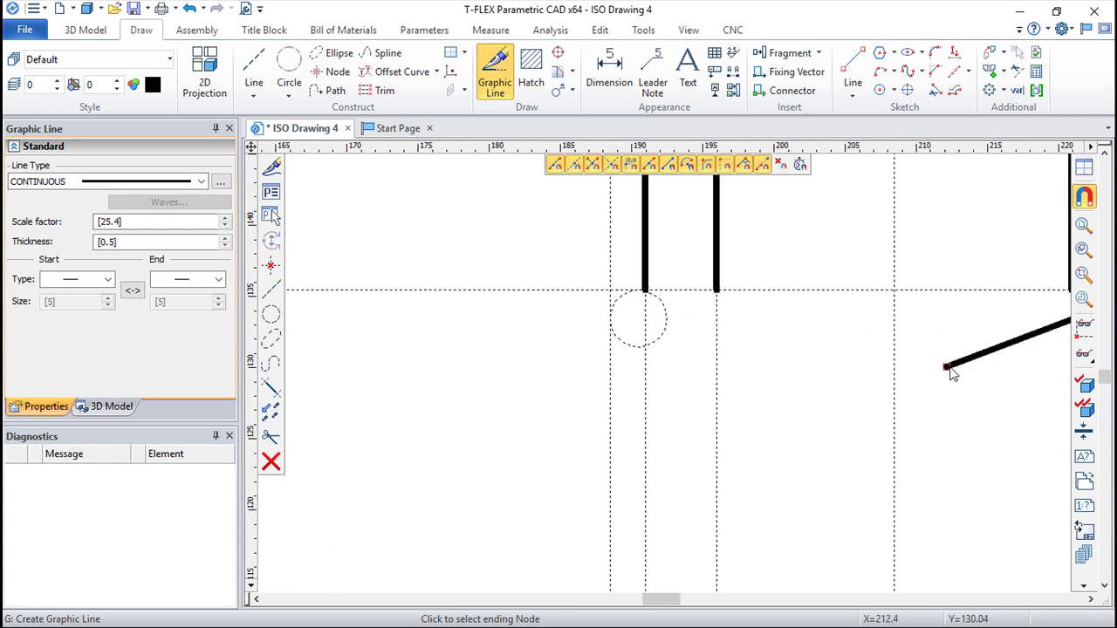
pyautogui.click(643, 290)
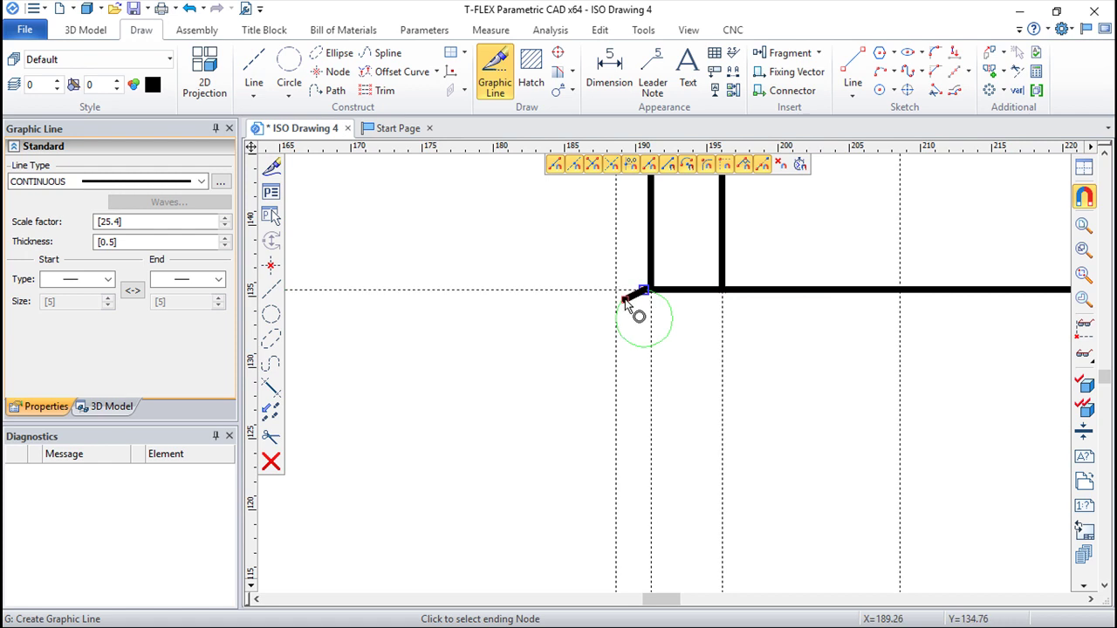
pyautogui.click(615, 319)
pyautogui.scroll(-1, 698, 498)
pyautogui.moveTo(699, 498); pyautogui.dragTo(593, 362, button='middle')
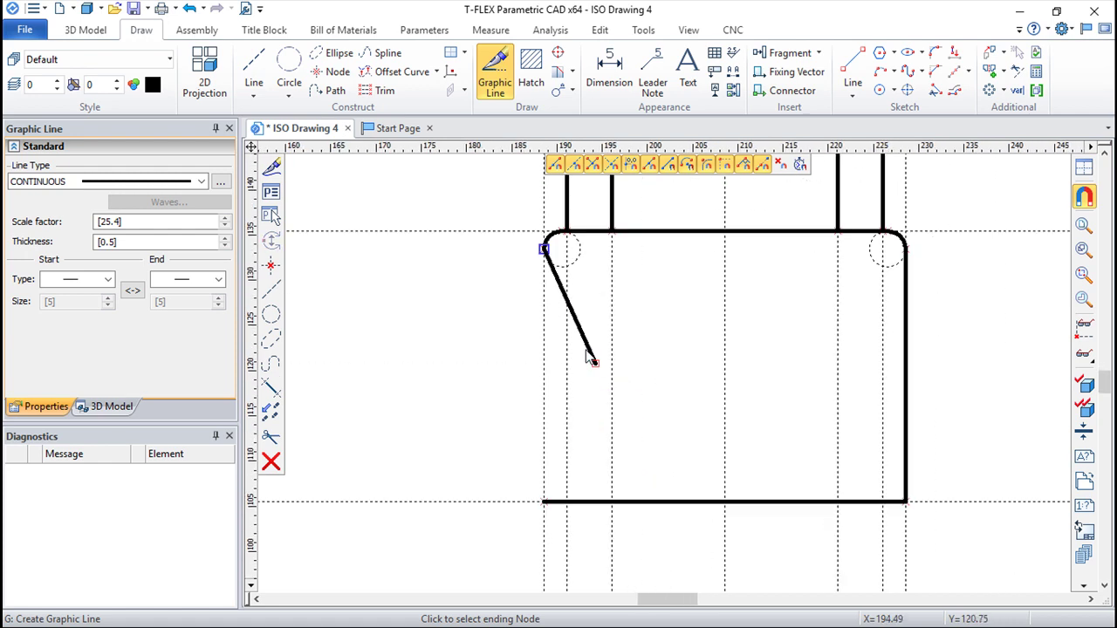
pyautogui.scroll(-3, 558, 410)
pyautogui.click(521, 469)
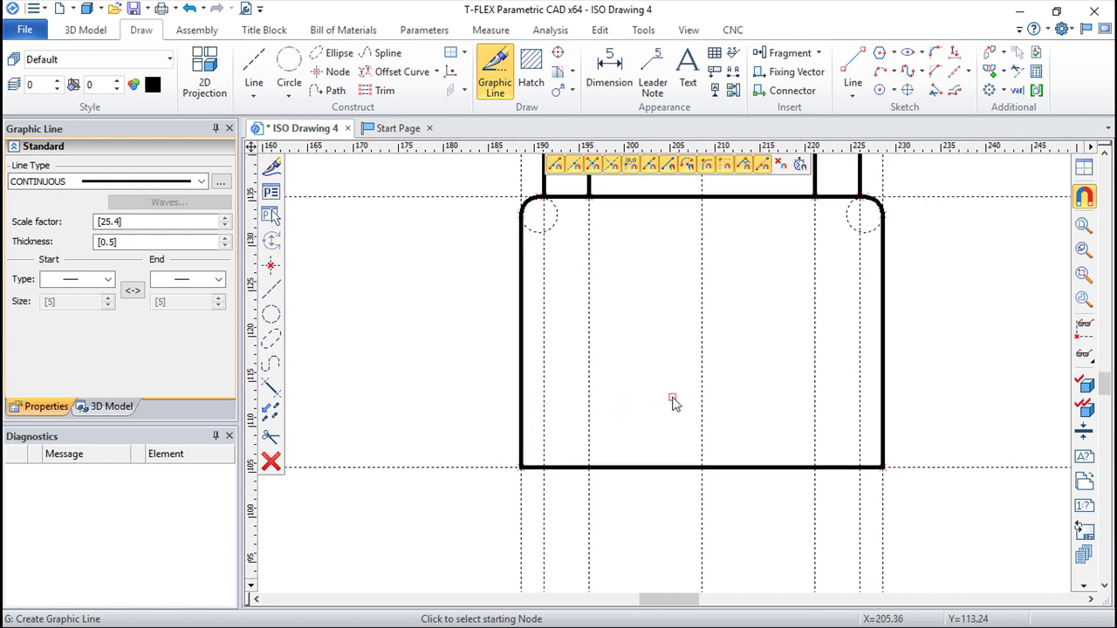
pyautogui.scroll(-3, 675, 414)
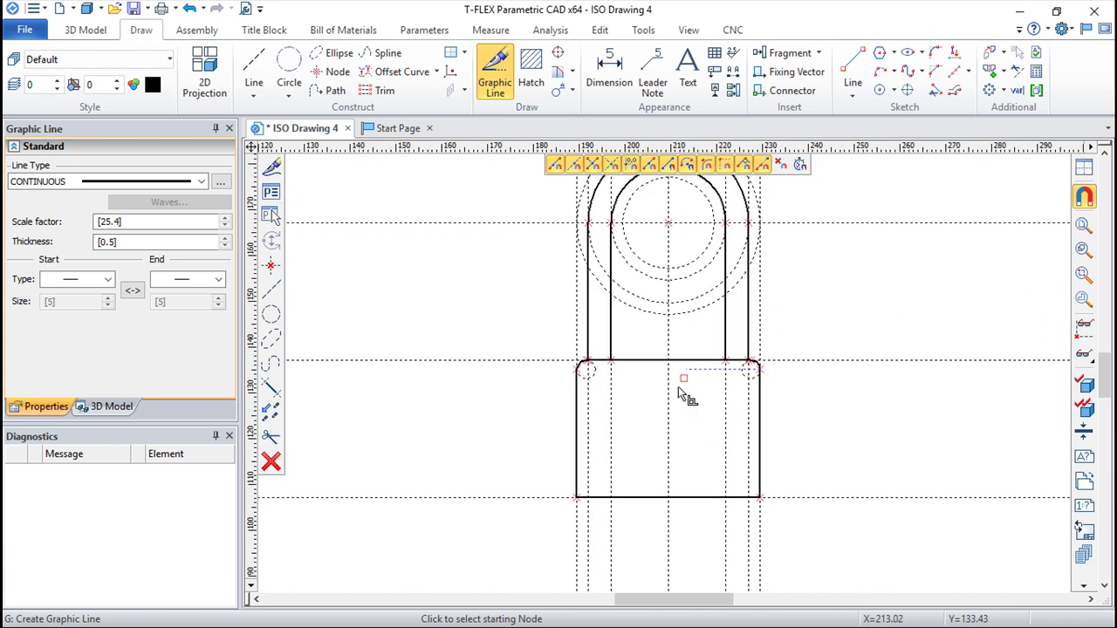
pyautogui.moveTo(689, 386); pyautogui.dragTo(663, 426, button='middle')
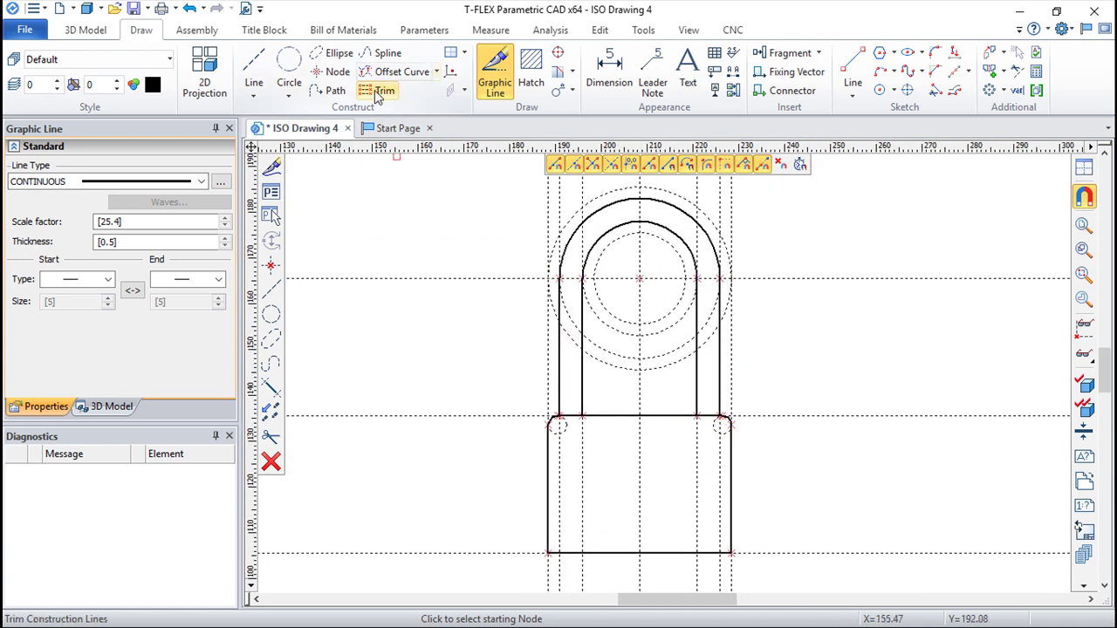
pyautogui.press('Escape')
pyautogui.scroll(1, 765, 371)
pyautogui.scroll(-1, 773, 375)
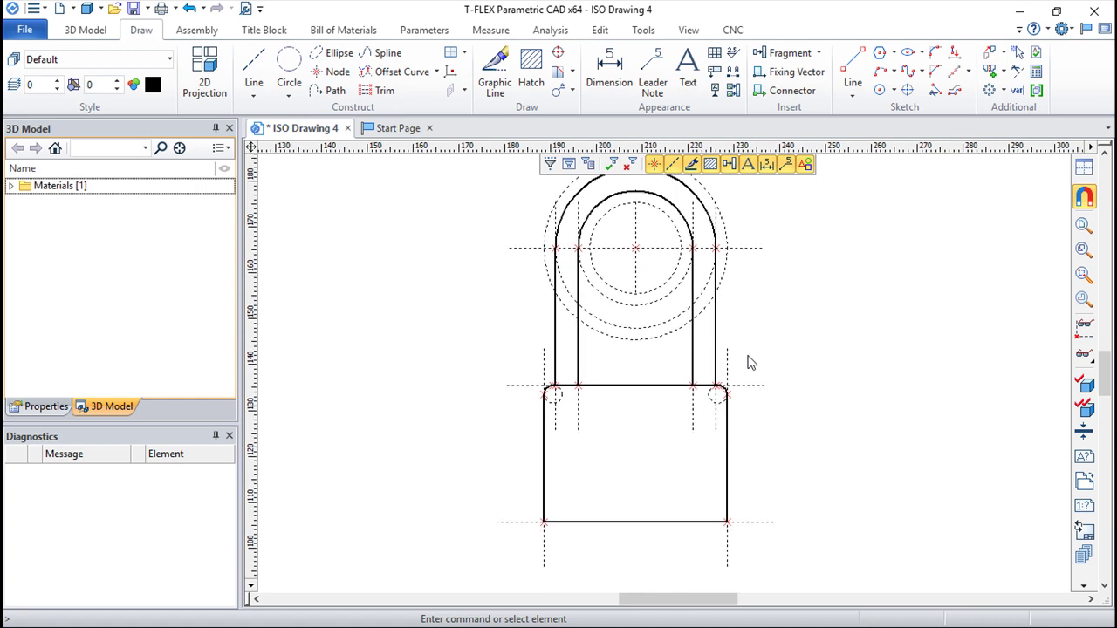
pyautogui.moveTo(746, 385); pyautogui.dragTo(734, 395, button='middle')
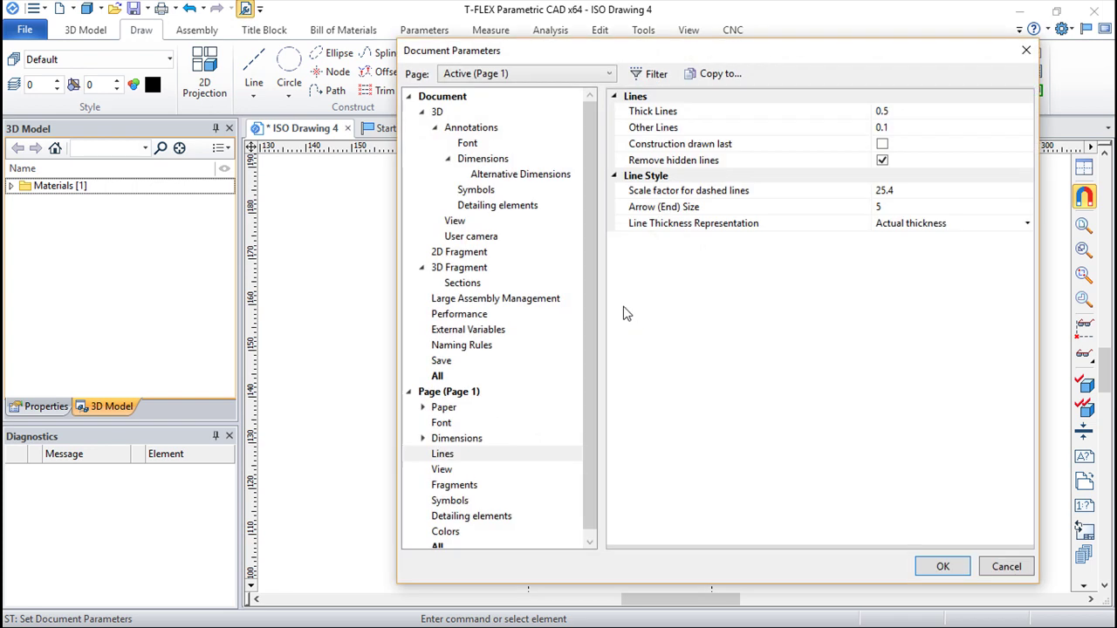
# Step: Set the page font size to 2, check arrow size 2, and apply the Document Parameters
pyautogui.click(441, 422)
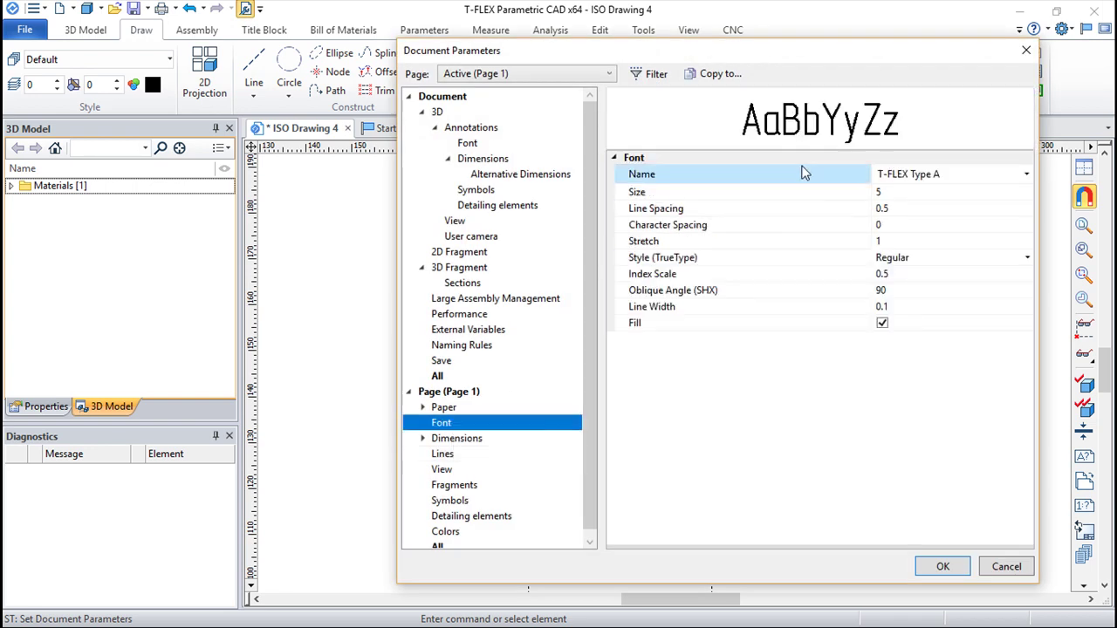
pyautogui.click(883, 192)
pyautogui.press('BackSpace')
pyautogui.write('2')
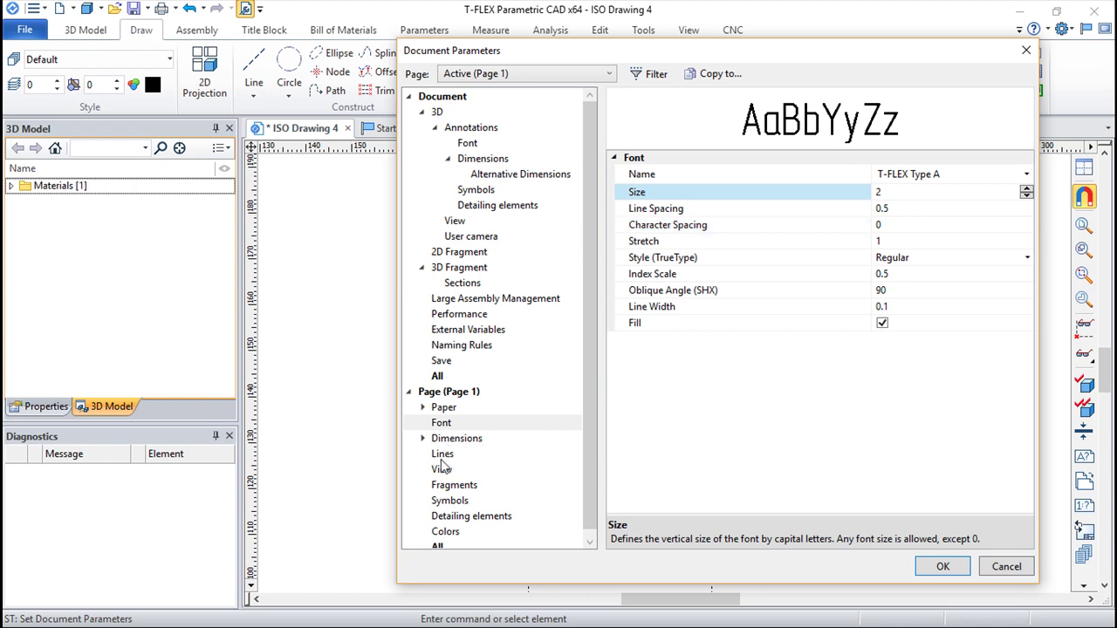
pyautogui.click(460, 456)
pyautogui.click(886, 208)
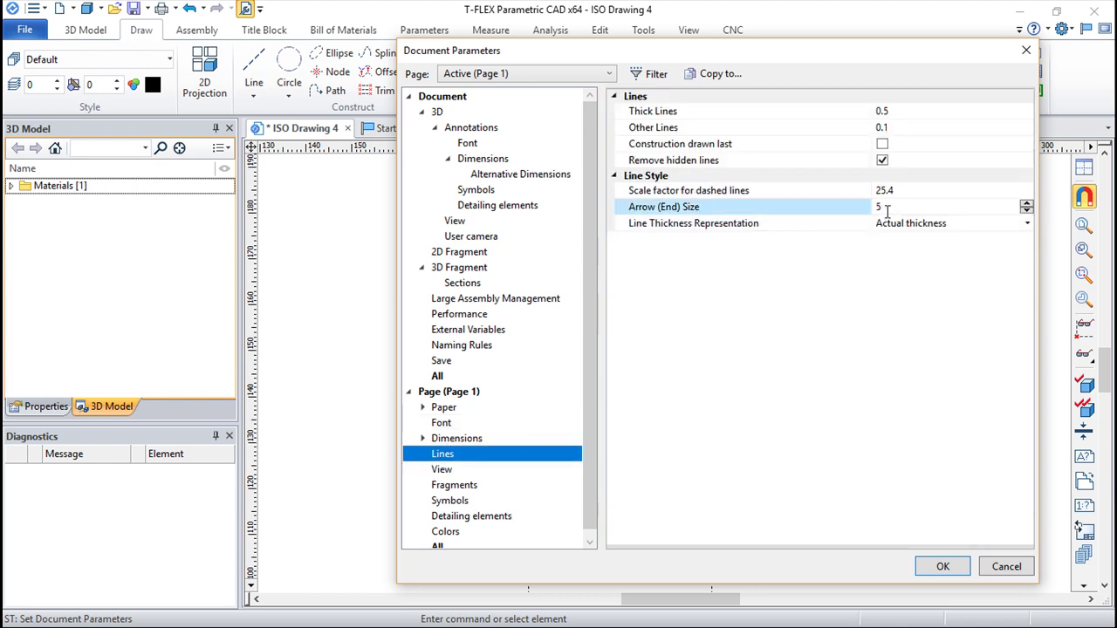
pyautogui.click(942, 568)
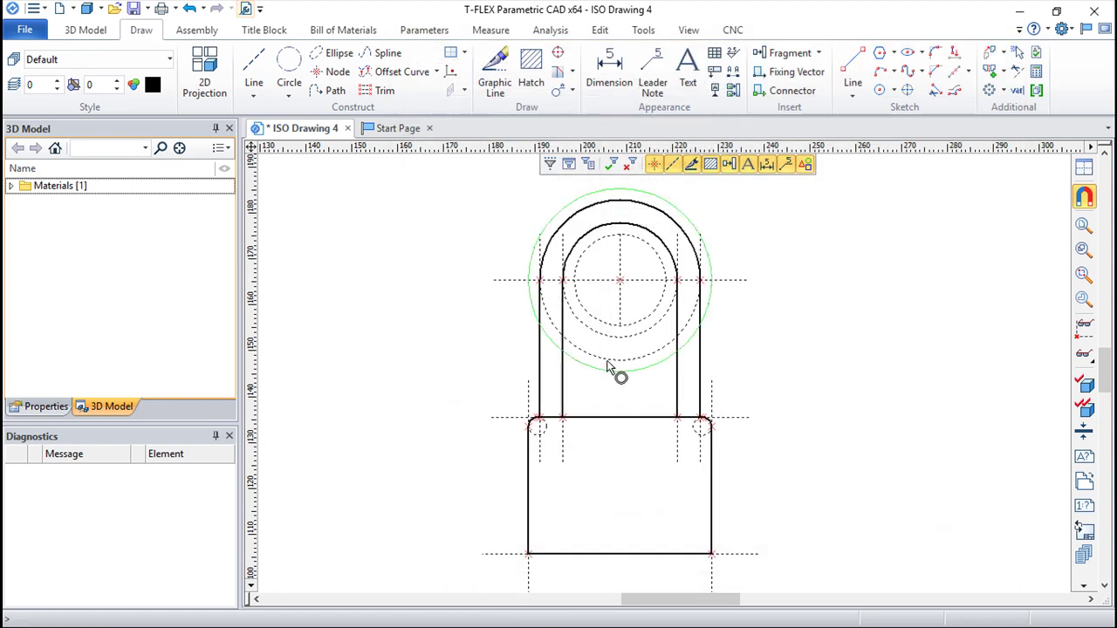
# Step: Zoom into the drawing and switch from Dimension to the Circle command
pyautogui.click(621, 93)
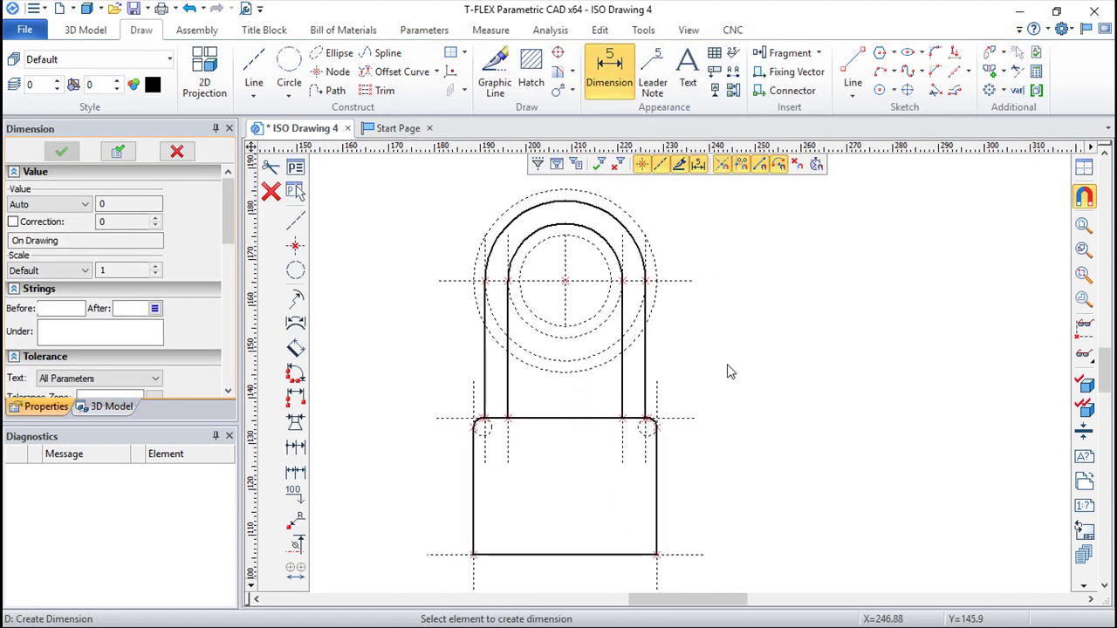
pyautogui.scroll(1, 623, 322)
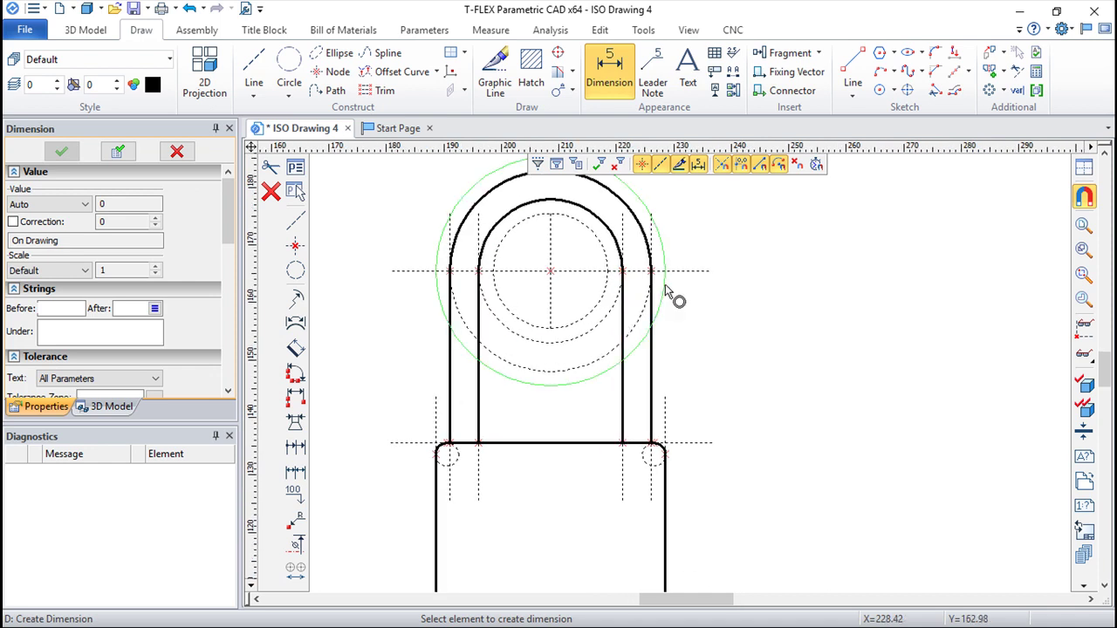
pyautogui.click(288, 63)
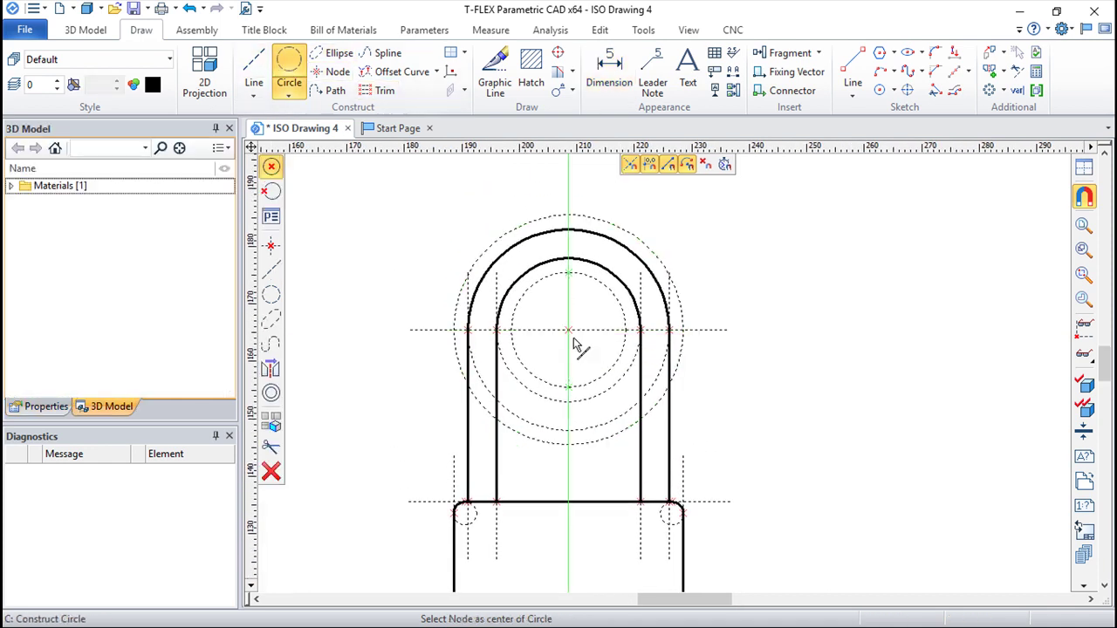
# Step: Offset the outer arch 2.5 inward to create the middle arch
pyautogui.click(954, 90)
pyautogui.click(648, 278)
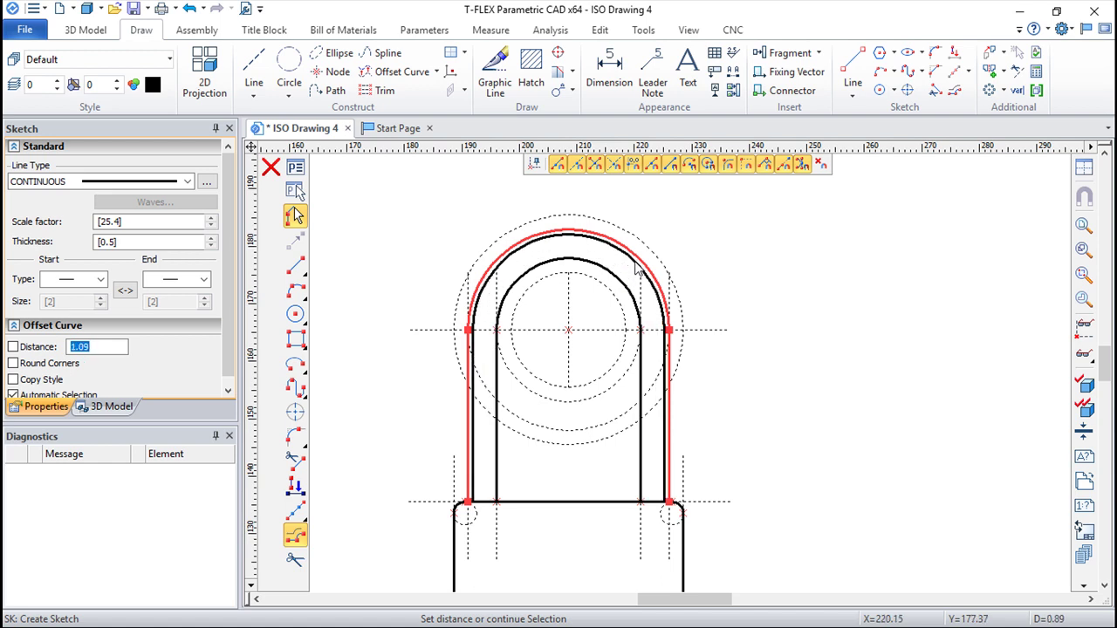
pyautogui.write('2.5')
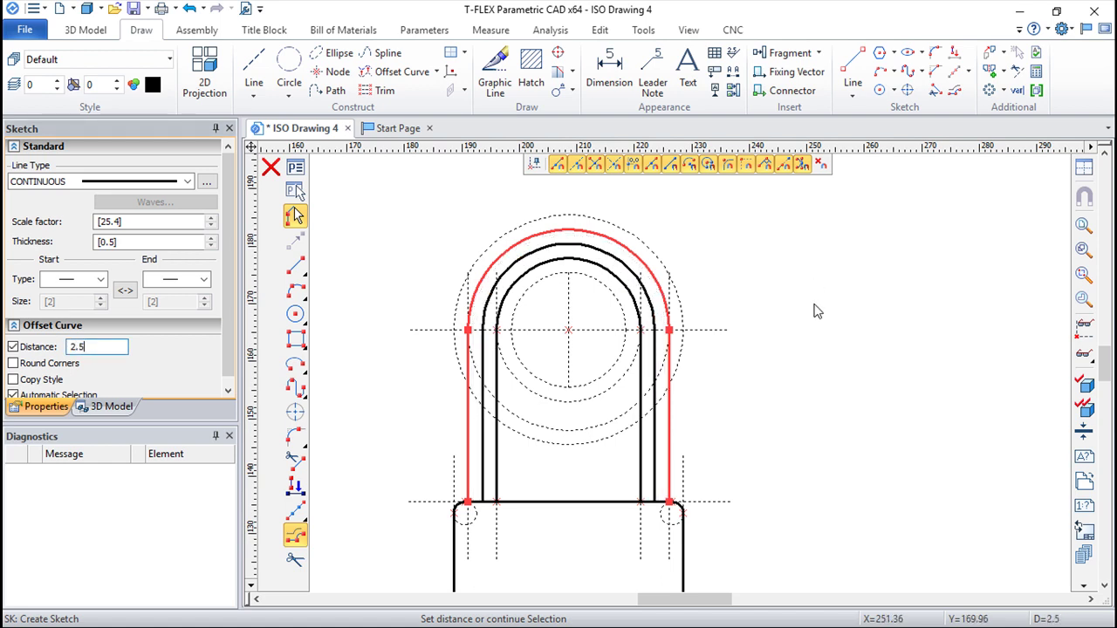
pyautogui.click(816, 312)
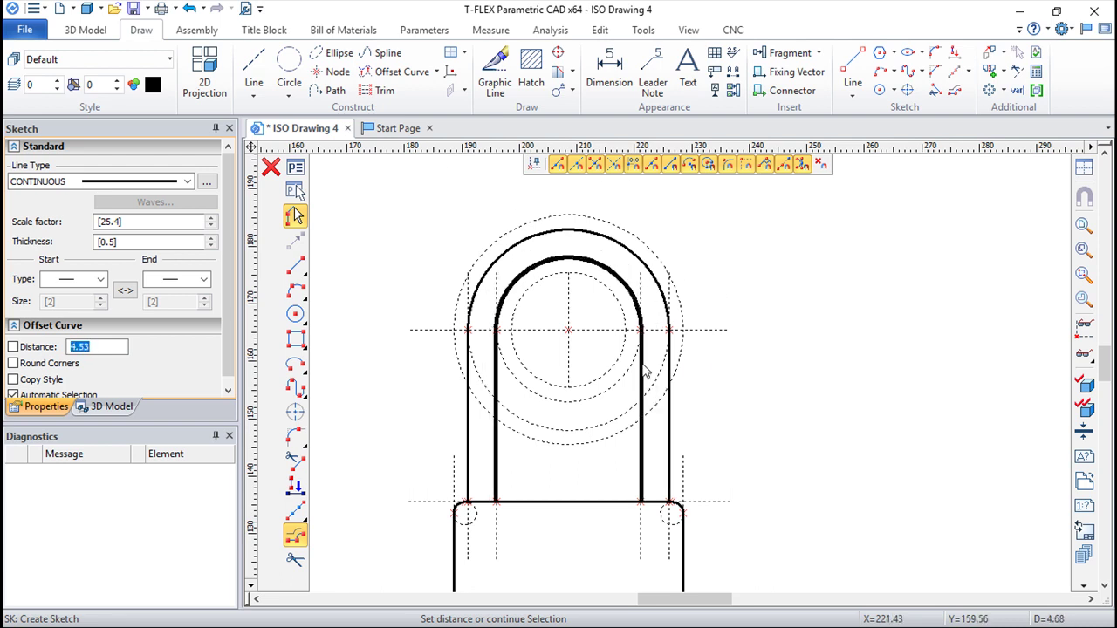
pyautogui.write('2.5')
pyautogui.click(645, 373)
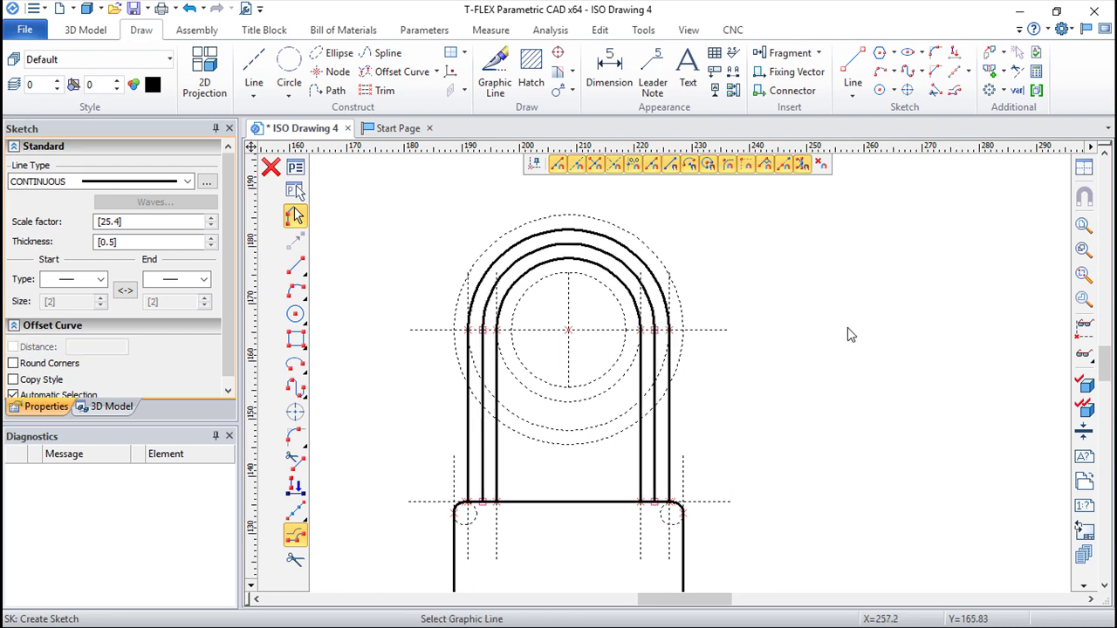
pyautogui.press('Escape')
# Step: Change the middle arch and its two vertical legs to the CENTER line type
pyautogui.scroll(1, 663, 309)
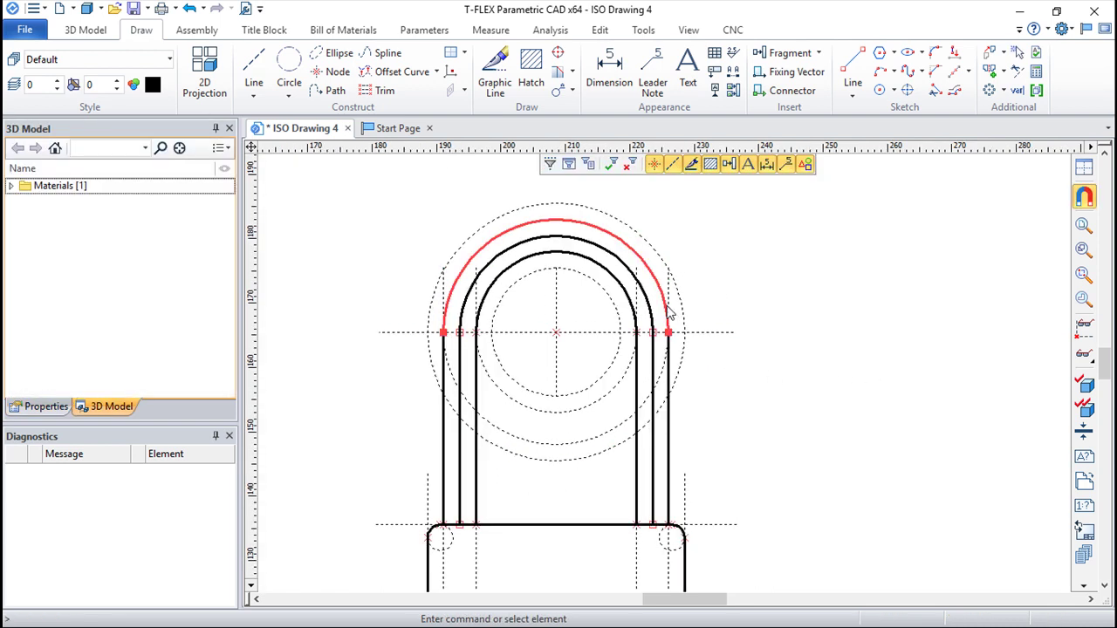
pyautogui.click(650, 353)
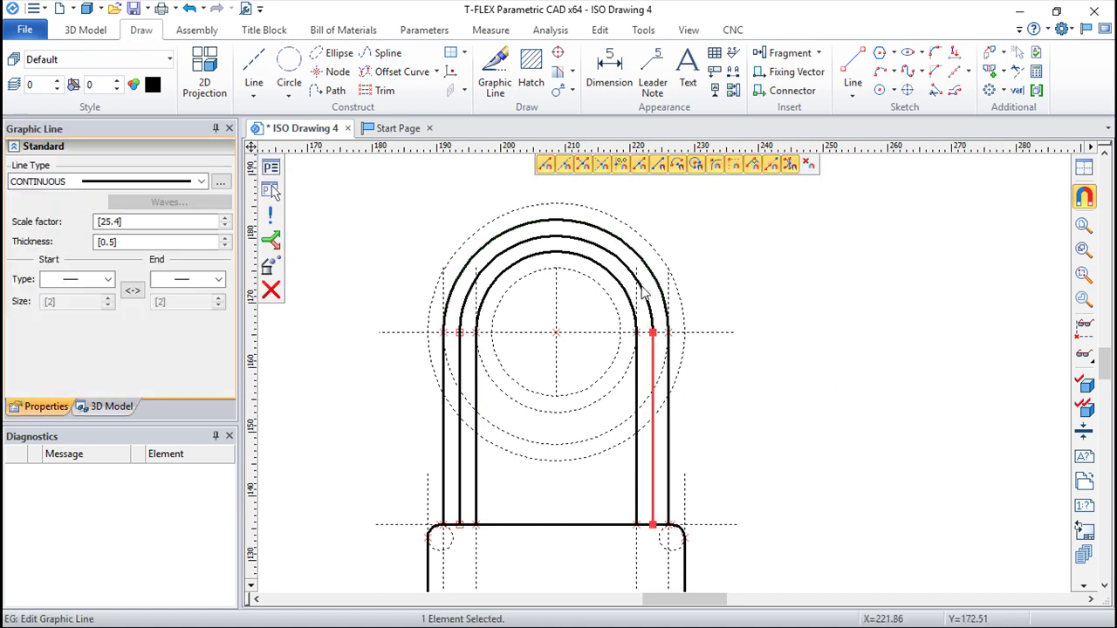
pyautogui.keyDown('ctrl'); pyautogui.click(639, 282); pyautogui.keyUp('ctrl')
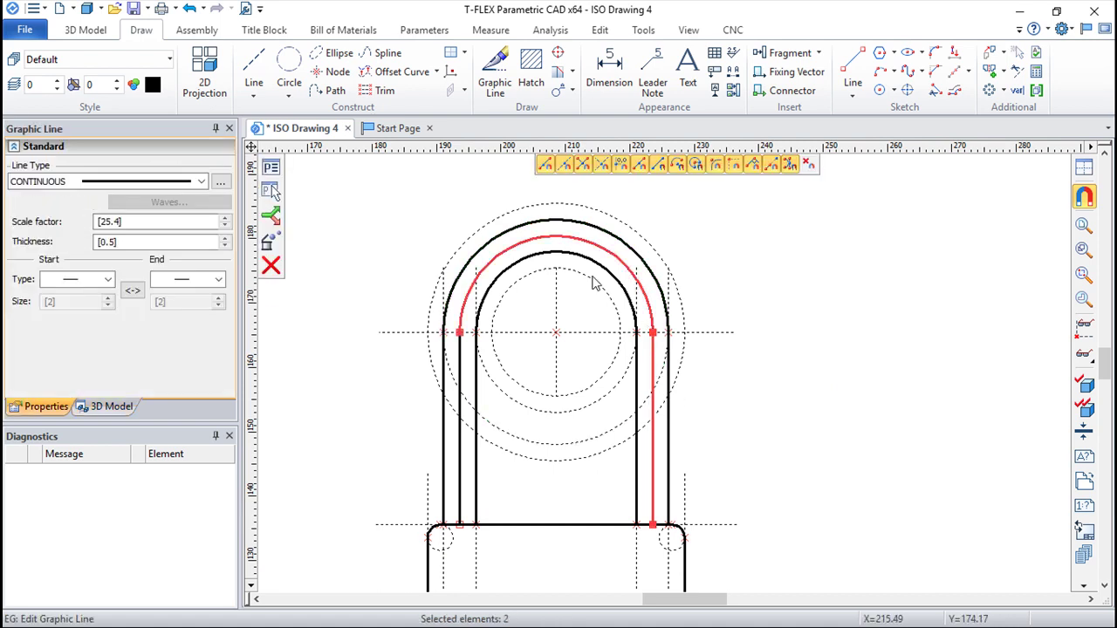
pyautogui.keyDown('ctrl'); pyautogui.click(461, 364); pyautogui.keyUp('ctrl')
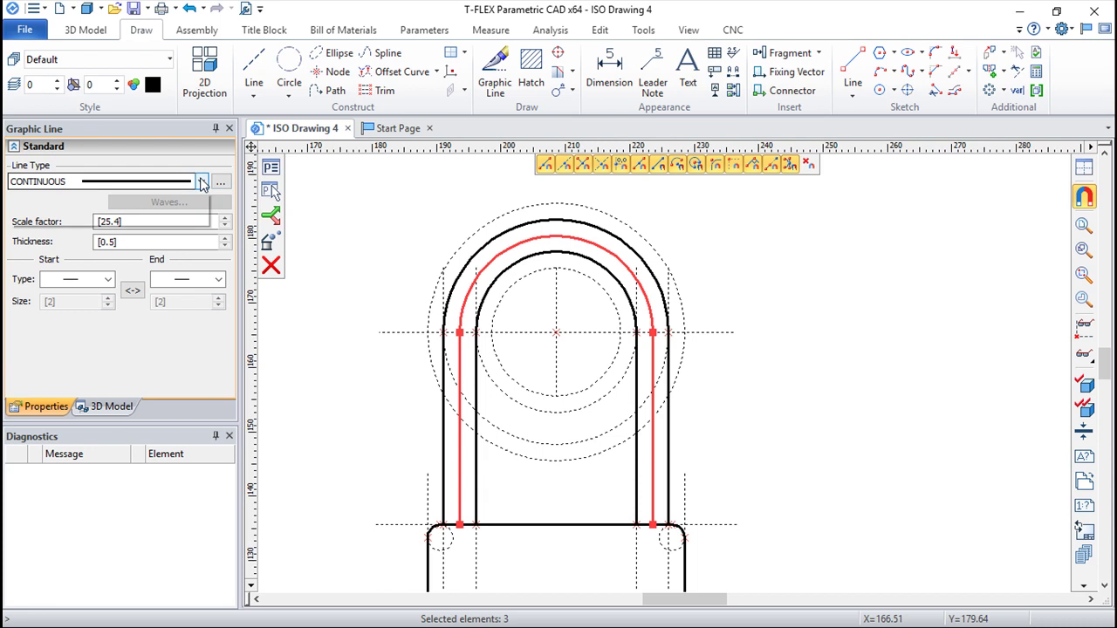
pyautogui.click(201, 181)
pyautogui.click(127, 223)
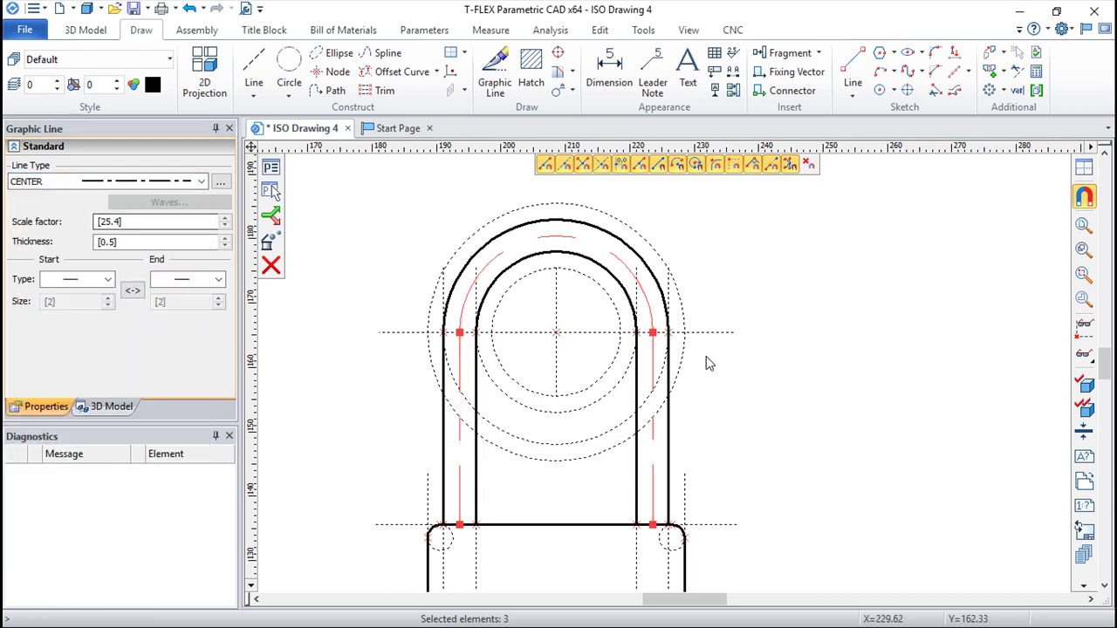
pyautogui.press('Escape')
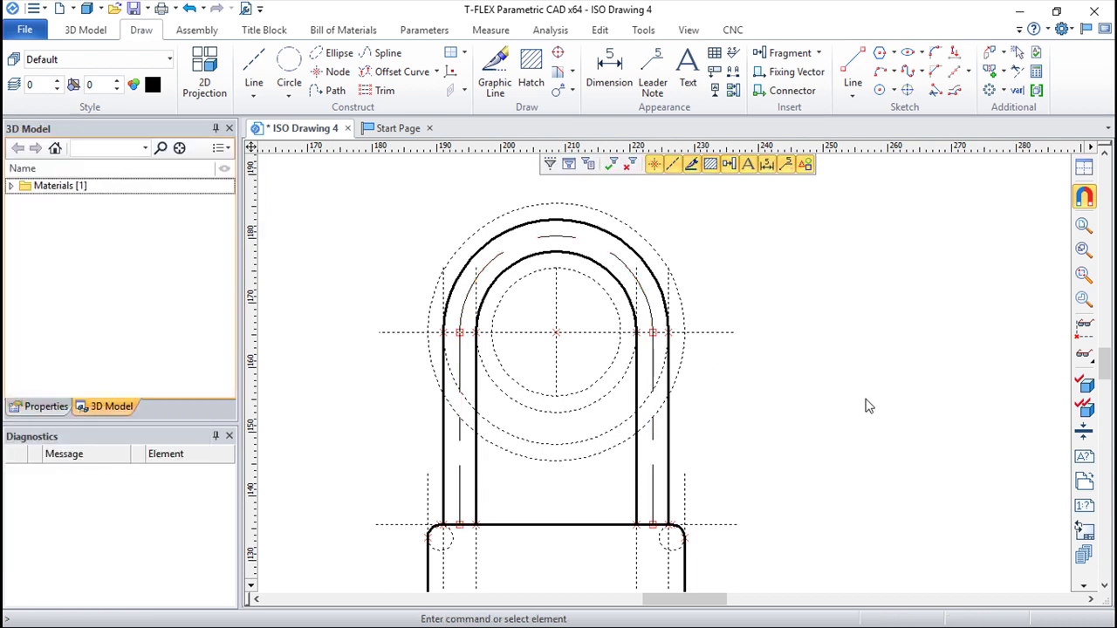
# Step: Dimension the centre arc as R15, then pick both right wall edges for the 5 width
pyautogui.scroll(-2, 788, 306)
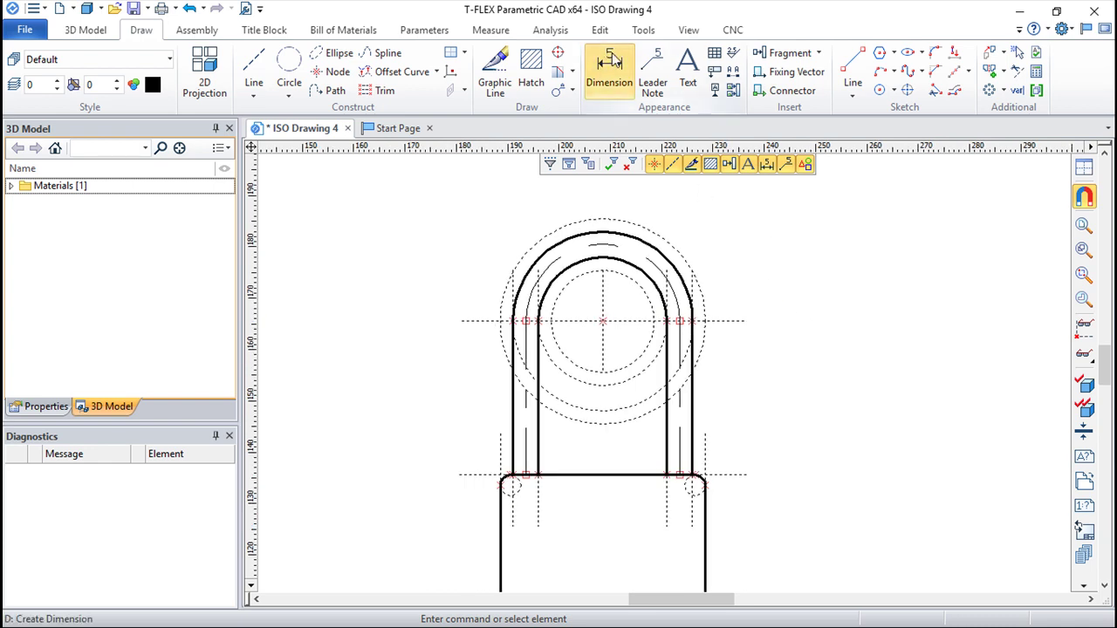
pyautogui.click(613, 58)
pyautogui.click(678, 291)
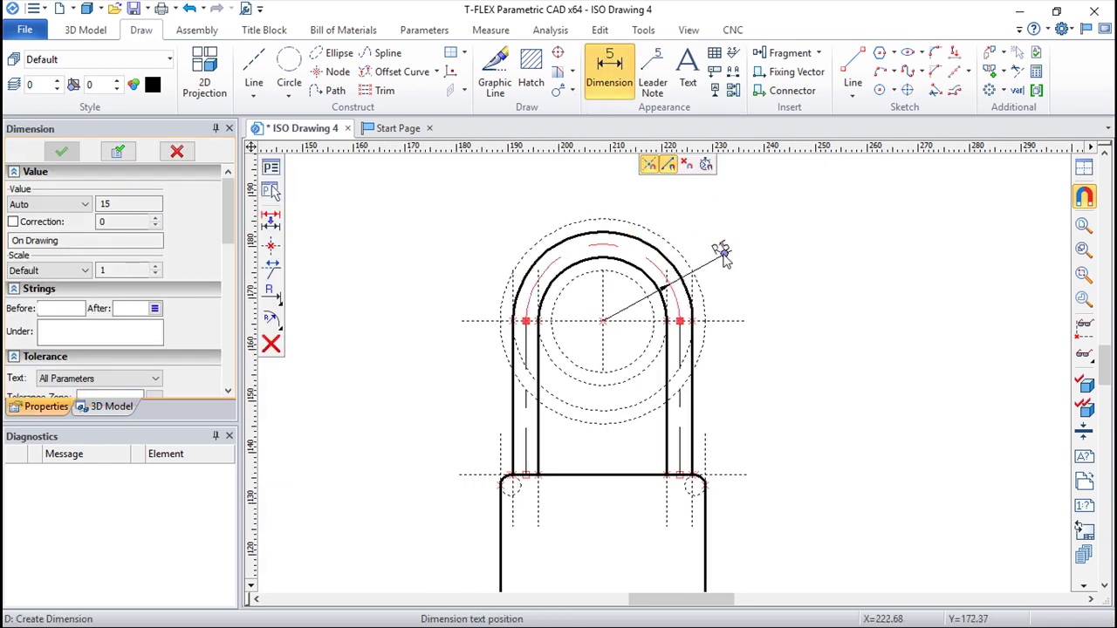
pyautogui.click(712, 246)
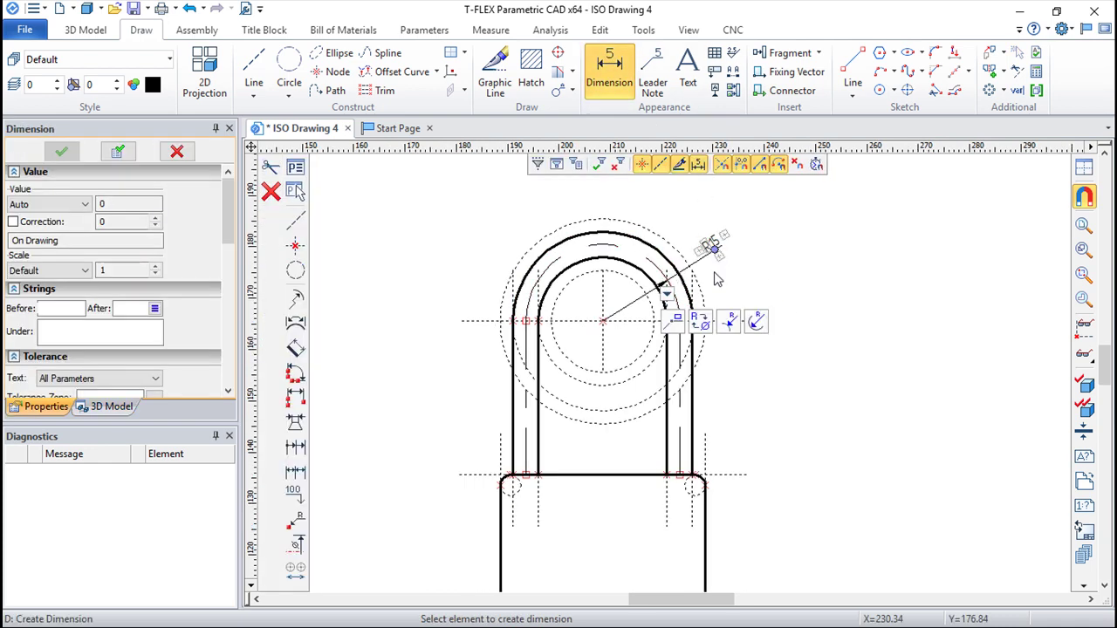
pyautogui.click(667, 437)
pyautogui.click(692, 437)
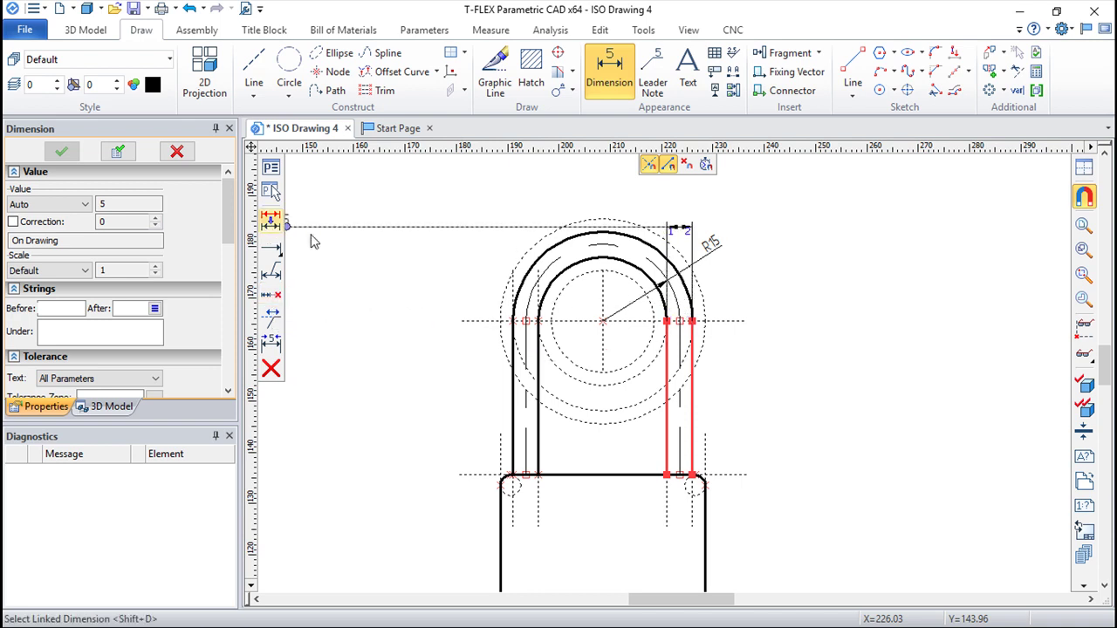
# Step: Place the 5 wall width and the two 30 height dimensions for the ring and base
pyautogui.click(707, 415)
pyautogui.scroll(1, 558, 336)
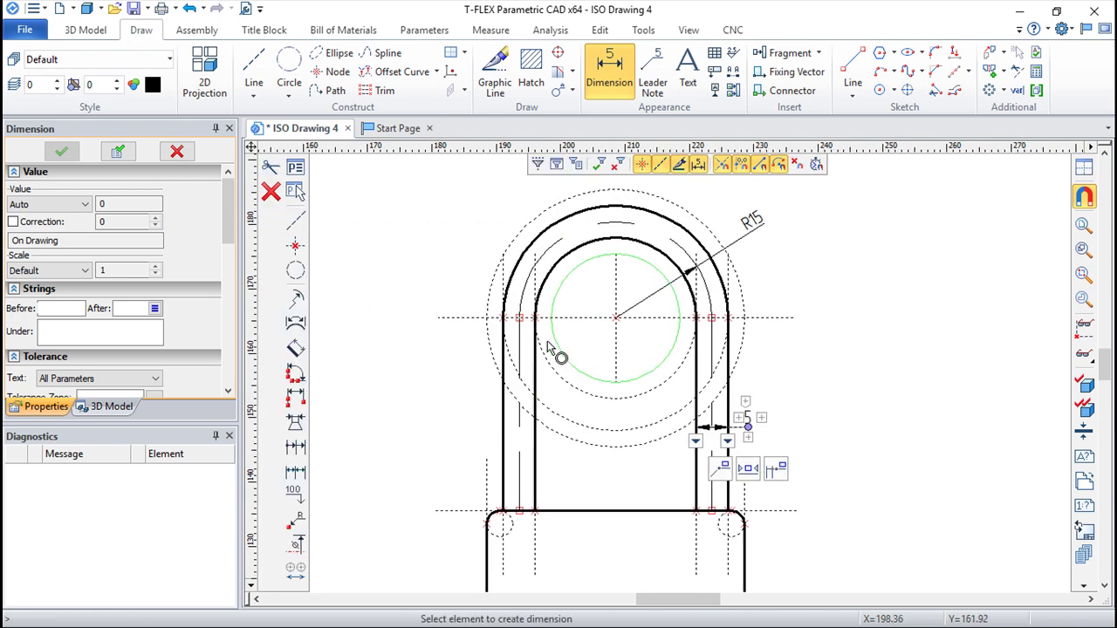
pyautogui.click(777, 319)
pyautogui.click(801, 512)
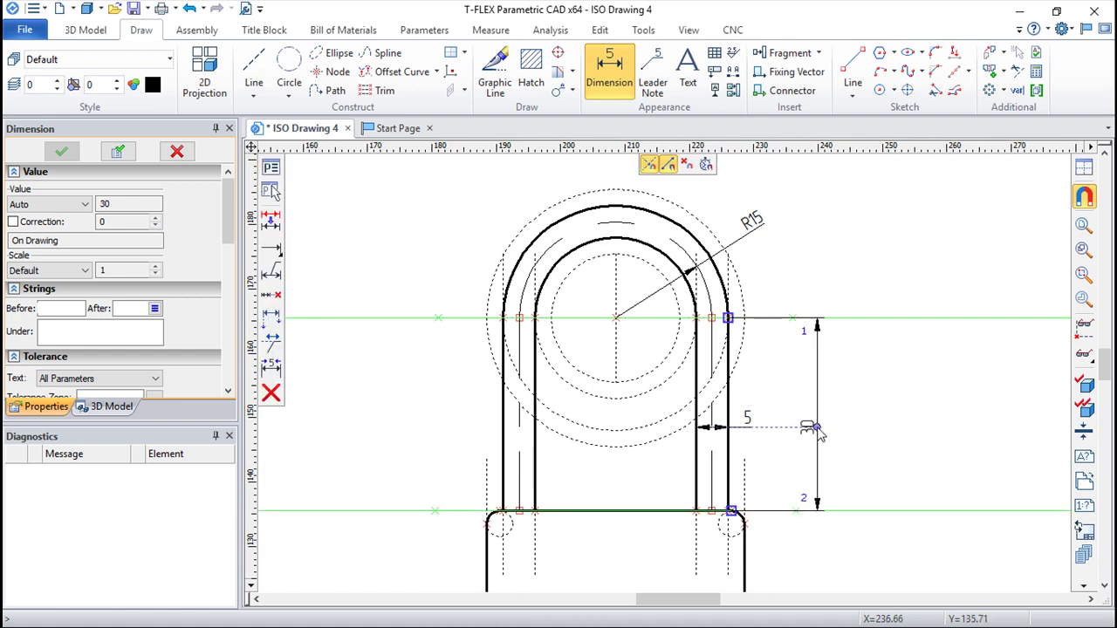
pyautogui.click(817, 428)
pyautogui.moveTo(830, 512); pyautogui.dragTo(819, 295, button='middle')
pyautogui.click(458, 300)
pyautogui.click(441, 489)
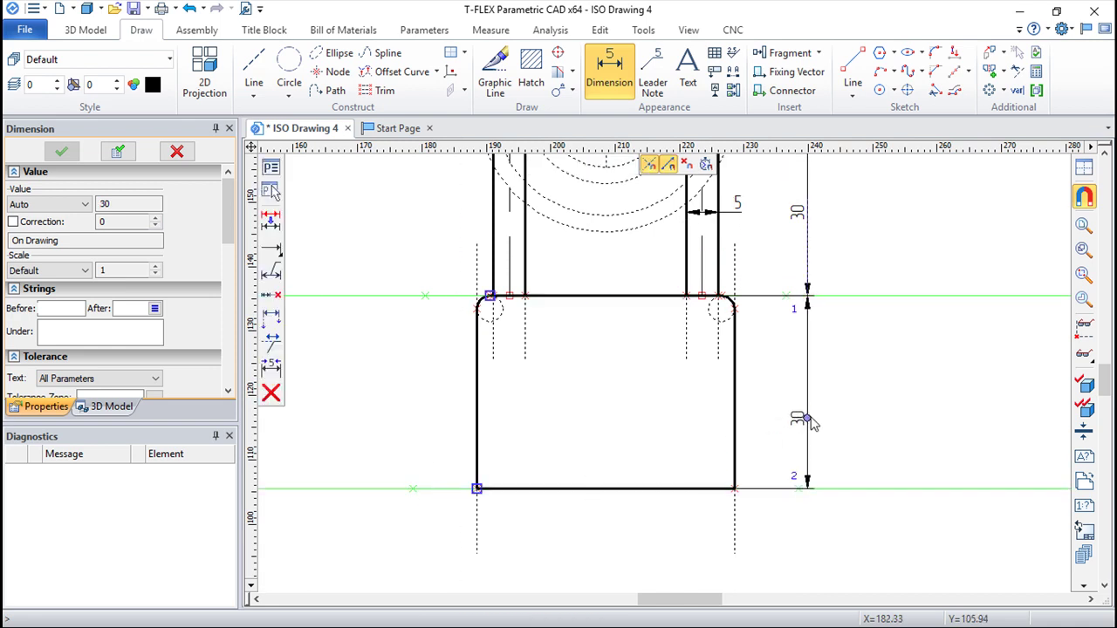
pyautogui.click(809, 415)
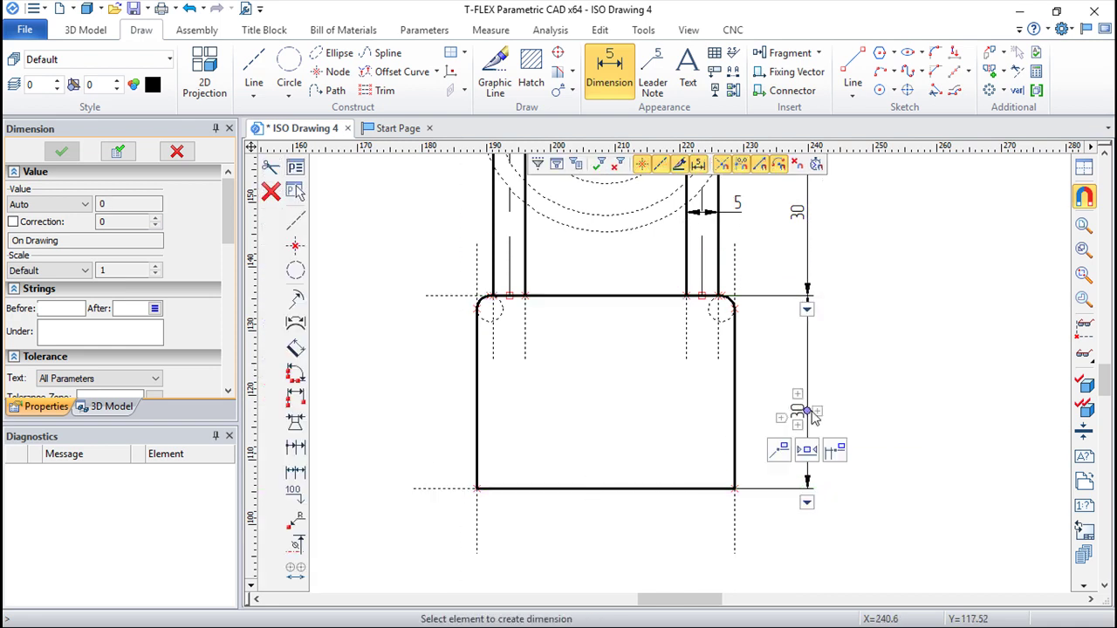
# Step: Add the R2 top-left corner radius and the 40 base width dimension below the base
pyautogui.click(479, 305)
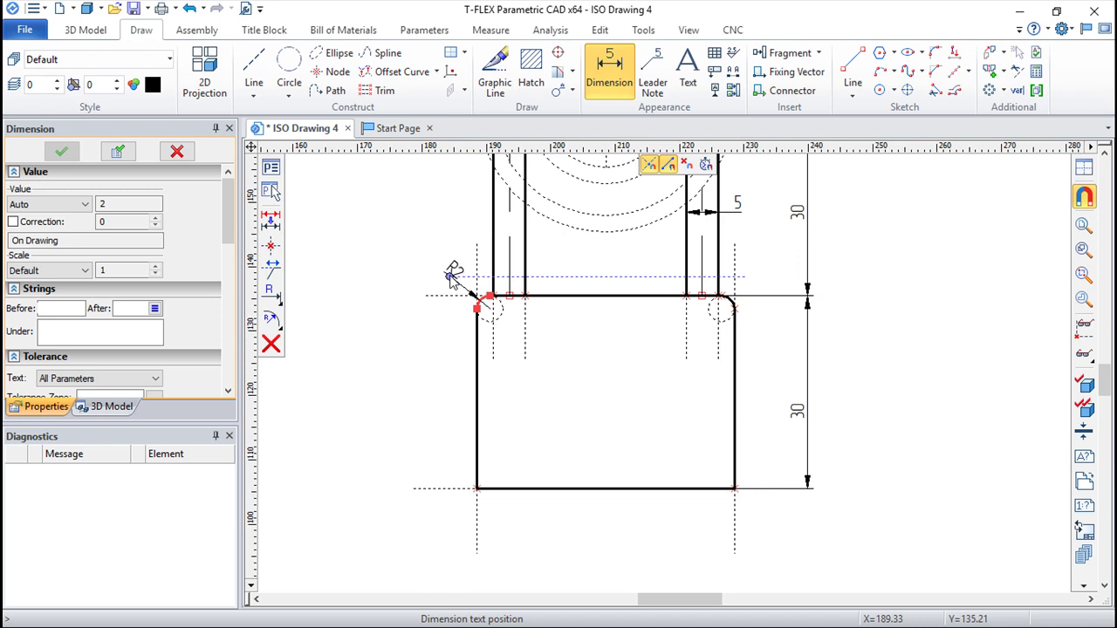
pyautogui.click(456, 275)
pyautogui.click(477, 511)
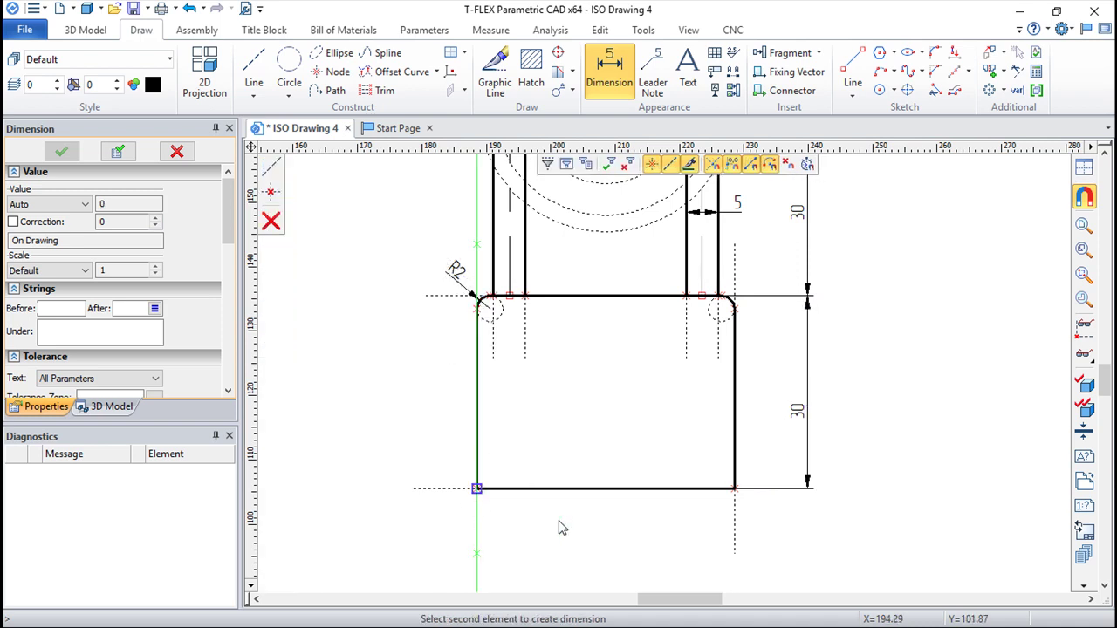
pyautogui.click(736, 523)
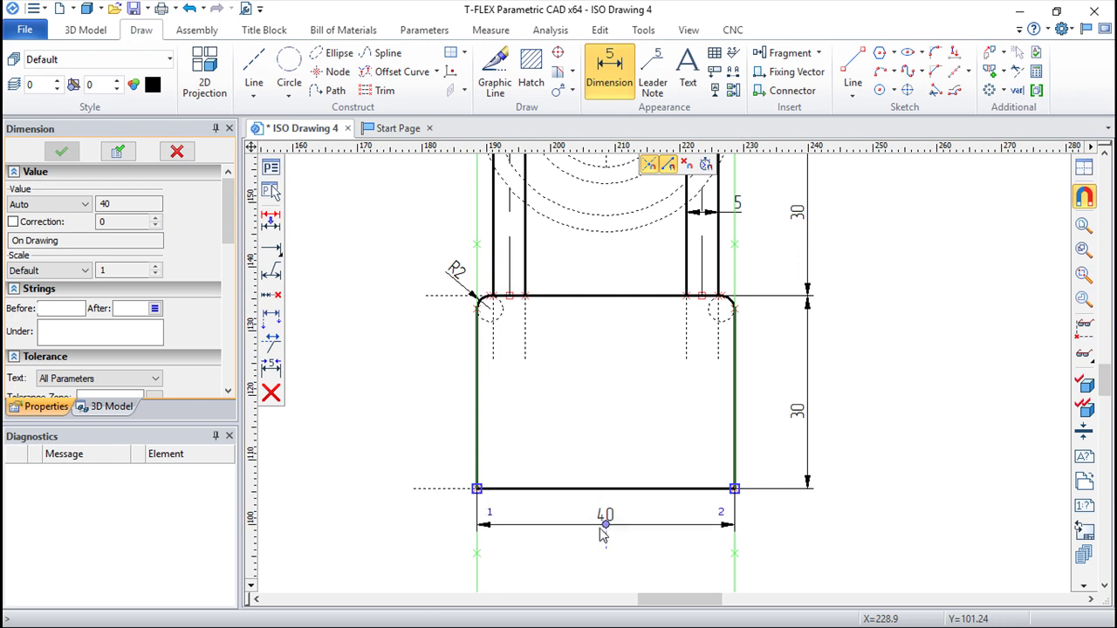
pyautogui.click(605, 528)
pyautogui.press('Escape')
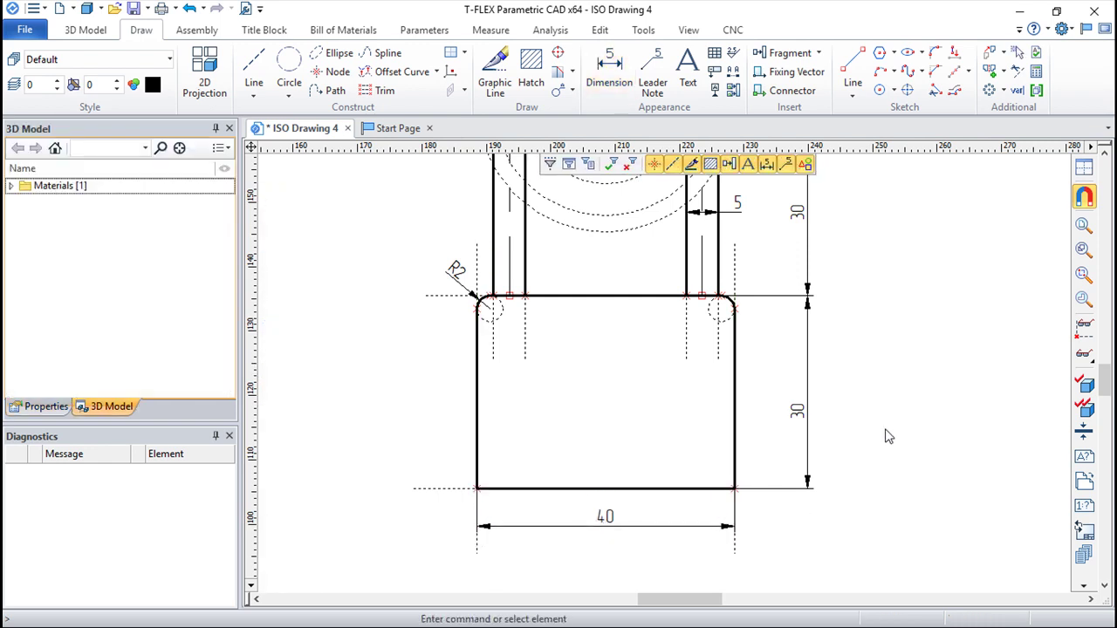
pyautogui.scroll(-1, 928, 364)
pyautogui.scroll(-1, 884, 399)
pyautogui.scroll(-1, 866, 419)
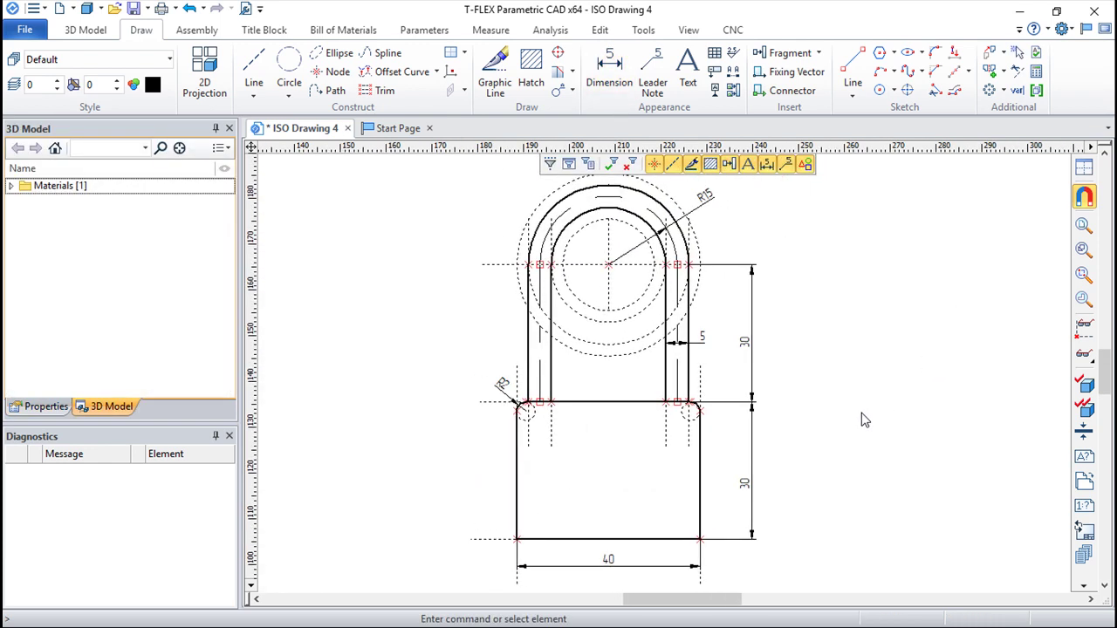
pyautogui.moveTo(862, 420); pyautogui.dragTo(673, 421, button='middle')
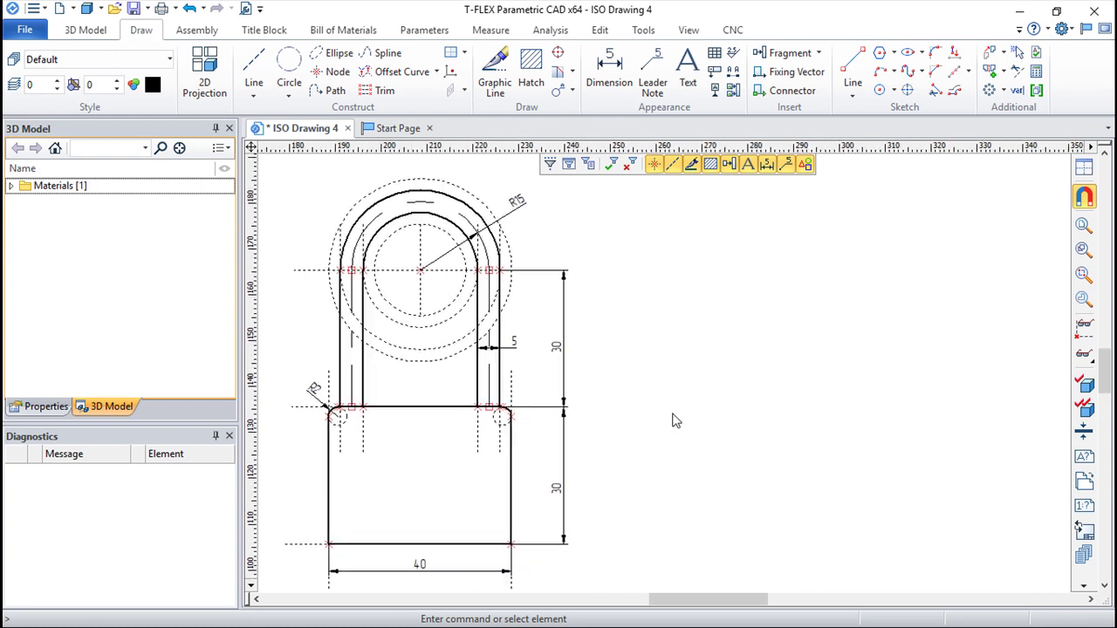
pyautogui.scroll(1, 673, 420)
pyautogui.moveTo(685, 422); pyautogui.dragTo(706, 422, button='middle')
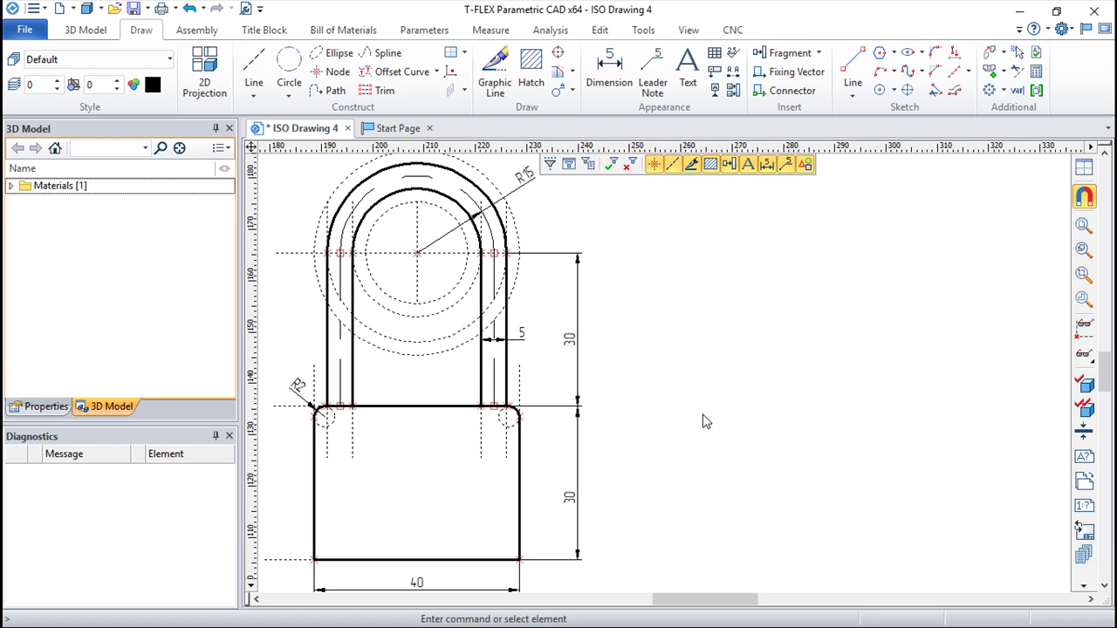